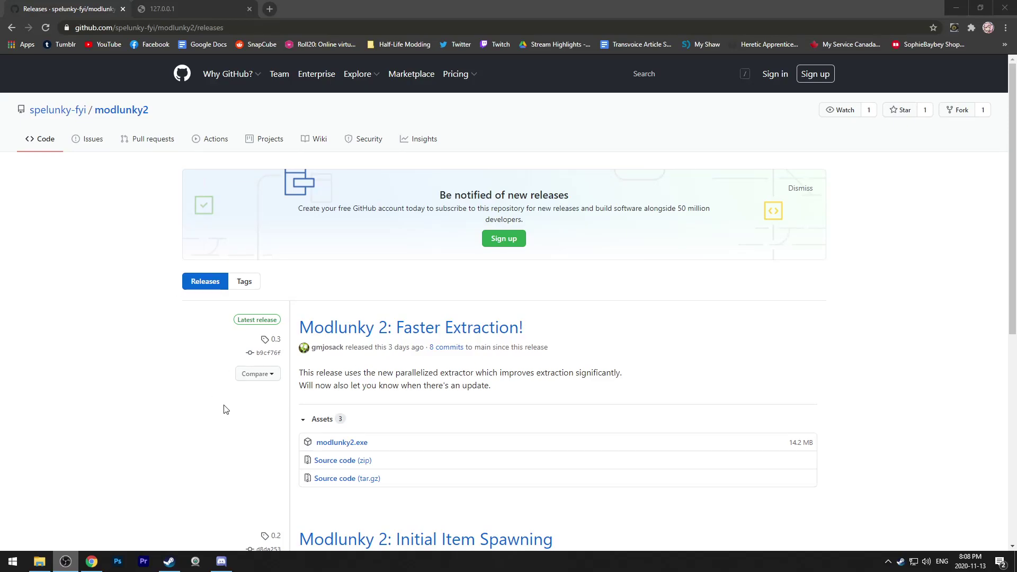
# Examine the Modlunky 2 releases page on GitHub, including the downloadable assets of the latest 0.3 release.
pyautogui.scroll(-2, 154, 370)
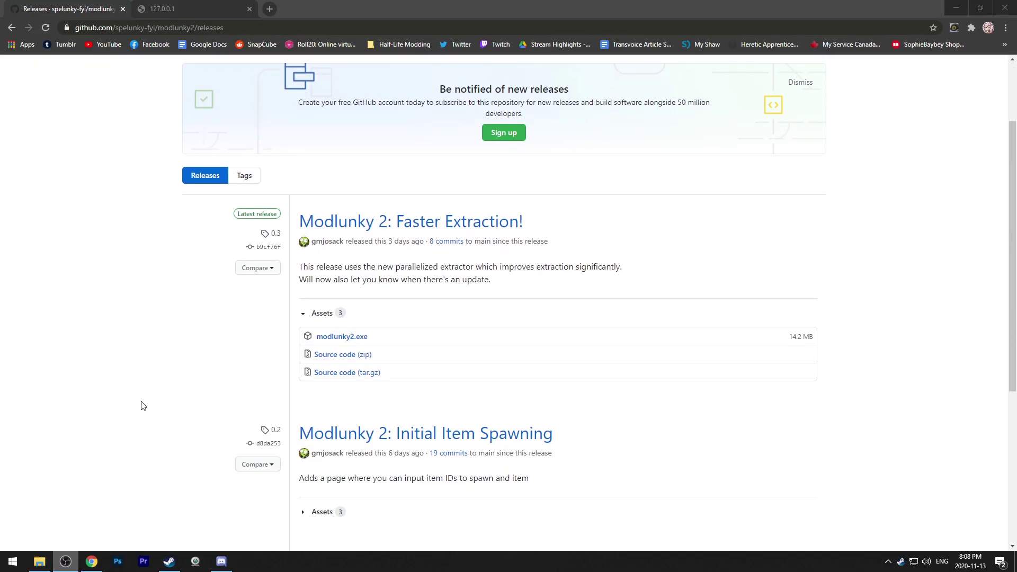
pyautogui.scroll(3, 141, 404)
pyautogui.moveTo(524, 328); pyautogui.dragTo(293, 341)
pyautogui.click(159, 365)
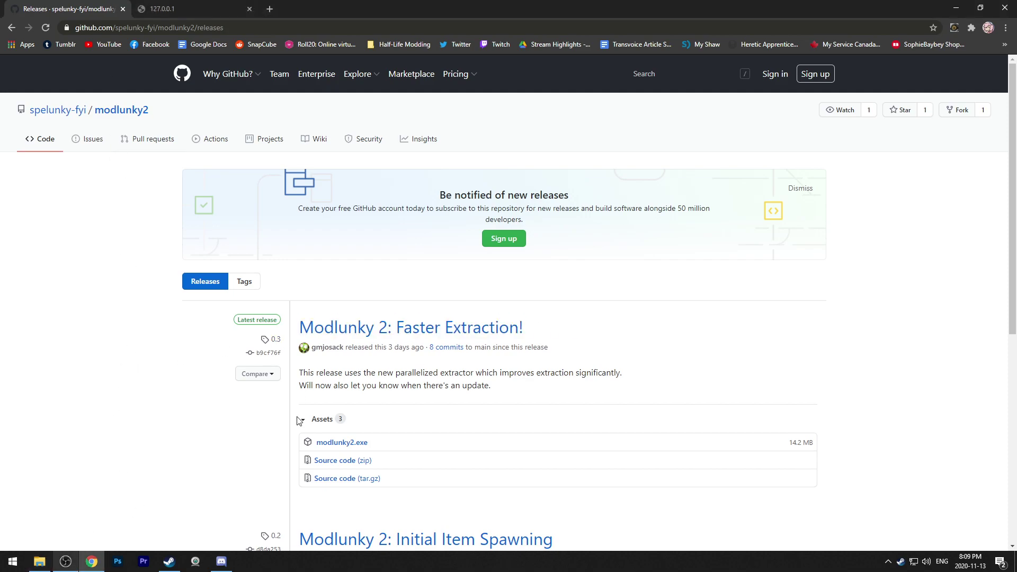
pyautogui.scroll(-2, 339, 392)
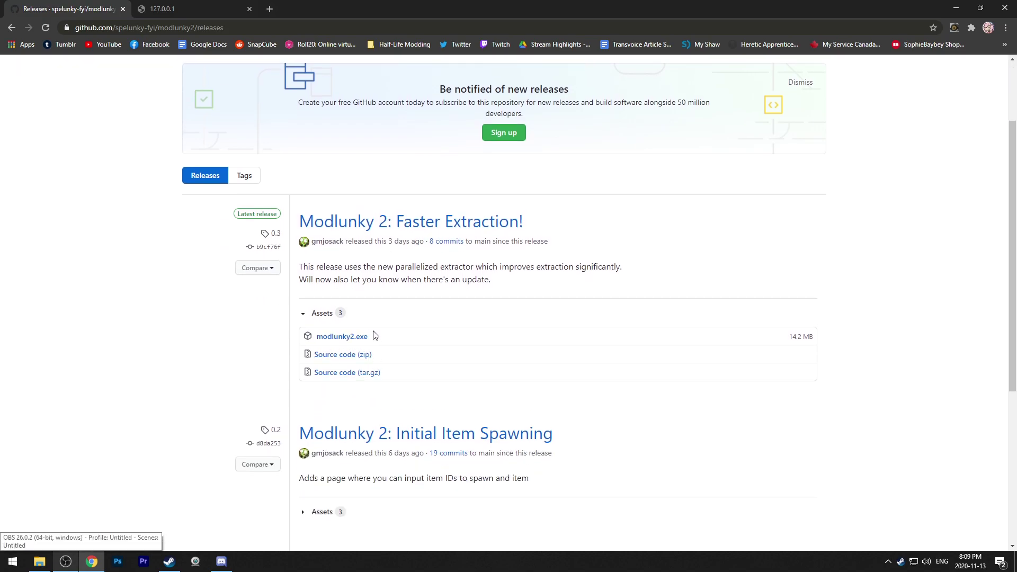
# Run modlunky2.exe from the Spelunky 2 game folder and load its local page at 127.0.0.1:8040 in the browser.
pyautogui.click(40, 561)
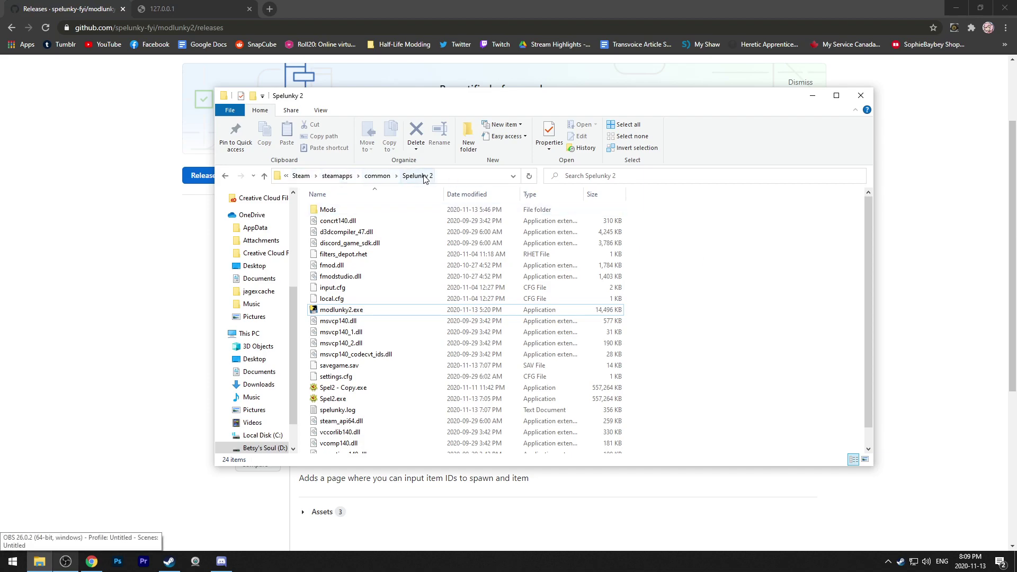
pyautogui.doubleClick(360, 309)
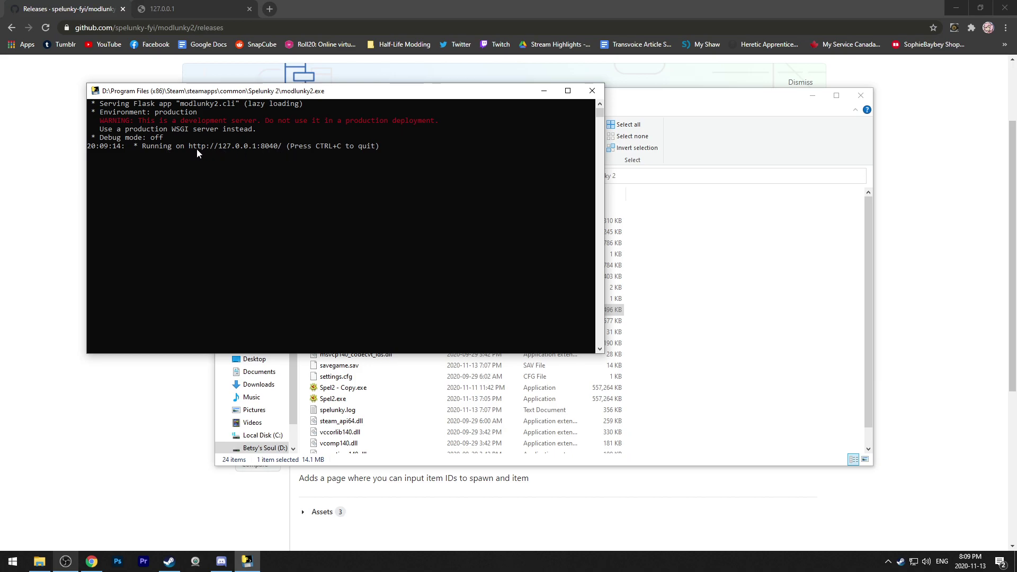
pyautogui.click(208, 7)
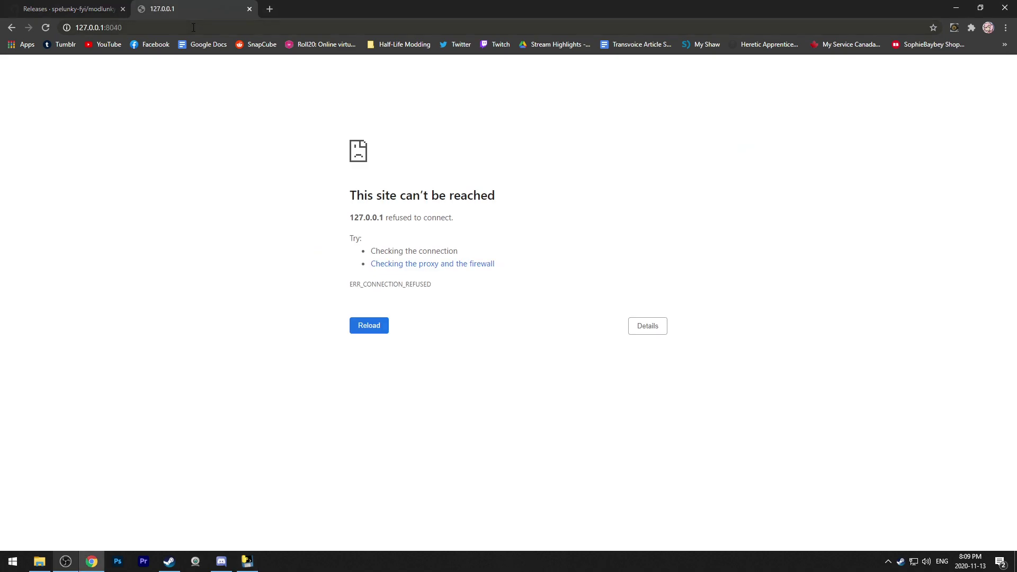
pyautogui.click(211, 28)
pyautogui.press('Return')
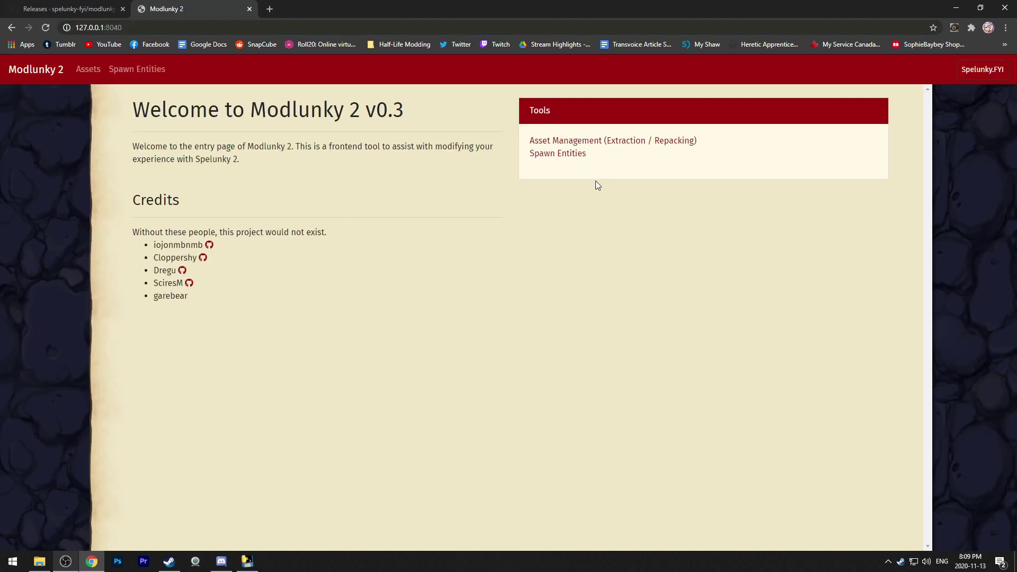
# Go to the Asset Management (Extraction / Repacking) tool and bring up the modlunky2.exe console window.
pyautogui.click(559, 147)
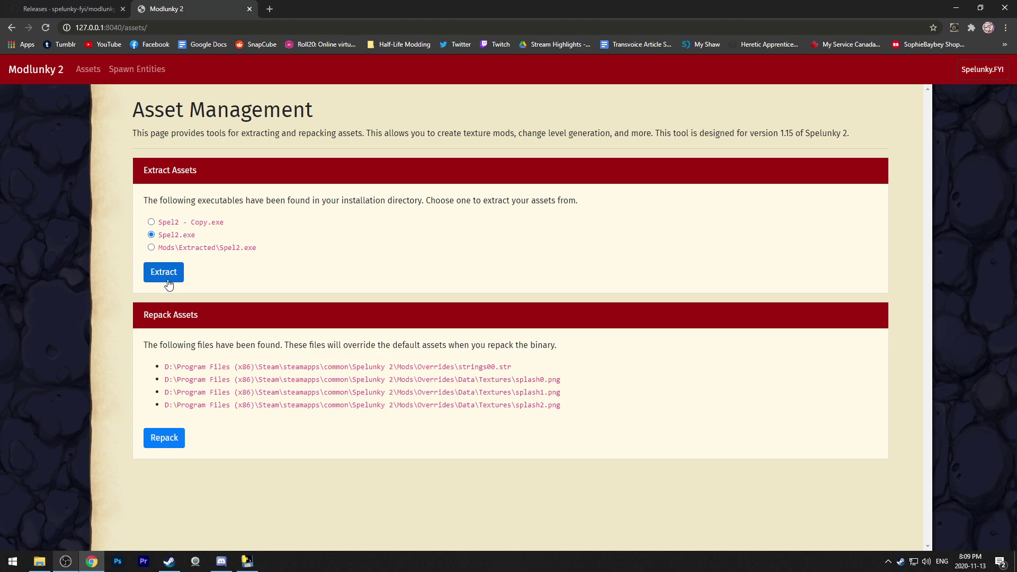
pyautogui.click(247, 561)
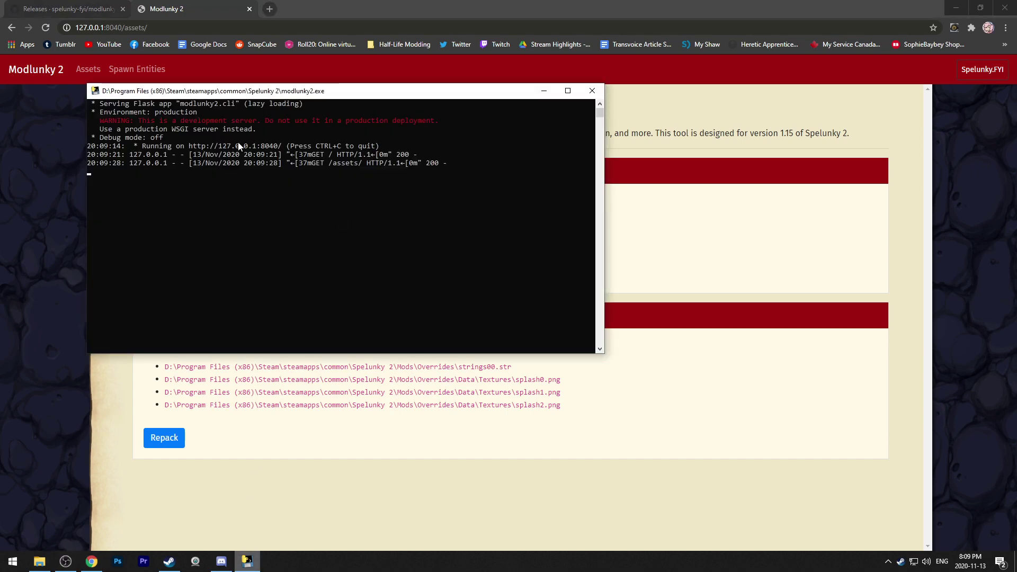
pyautogui.moveTo(275, 93); pyautogui.dragTo(253, 68)
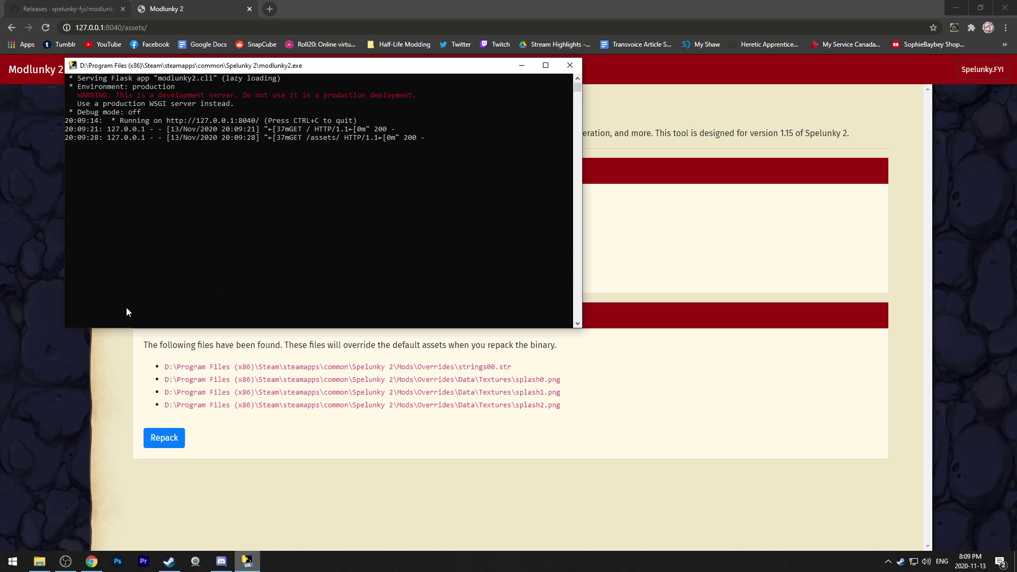
# Open the Mods folder in the Spelunky 2 directory and go into its Extracted folder.
pyautogui.click(39, 561)
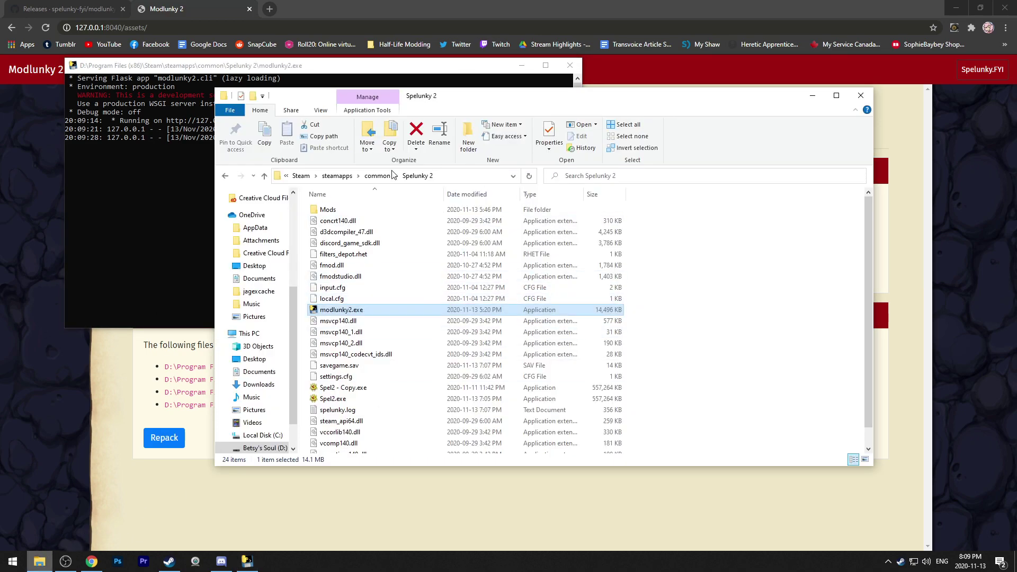
pyautogui.click(338, 208)
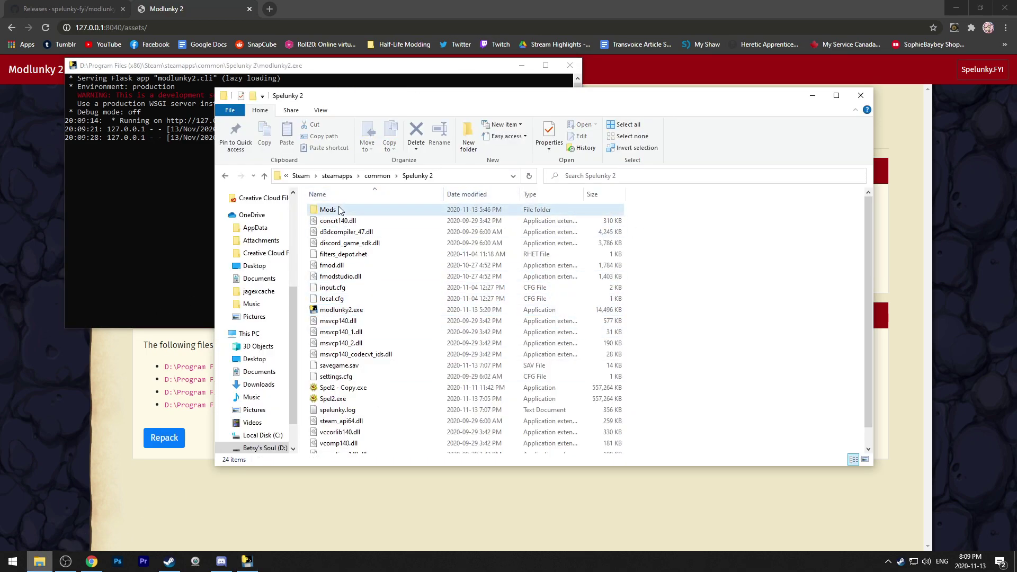
pyautogui.doubleClick(340, 210)
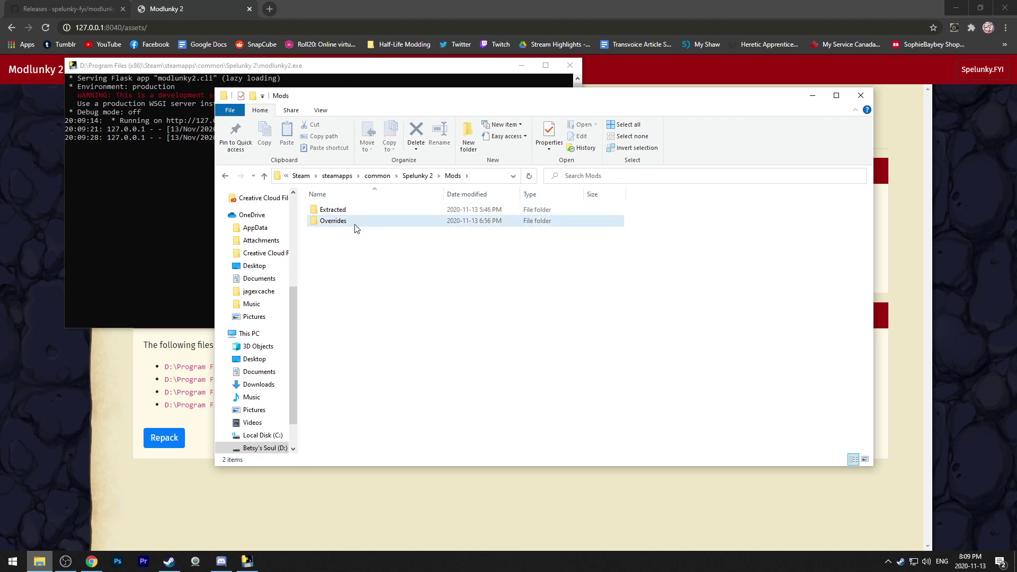
pyautogui.click(343, 210)
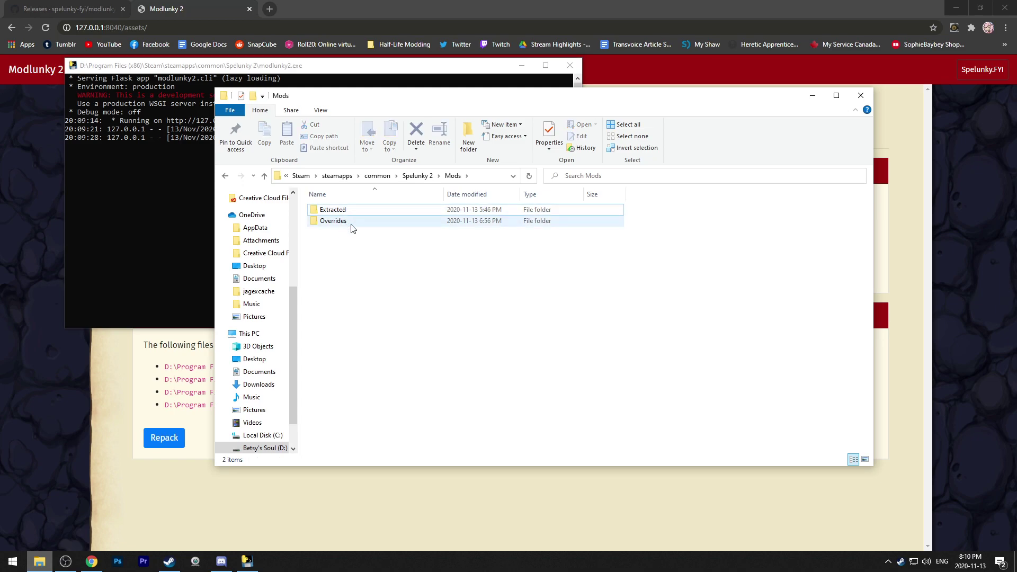
pyautogui.moveTo(353, 228)
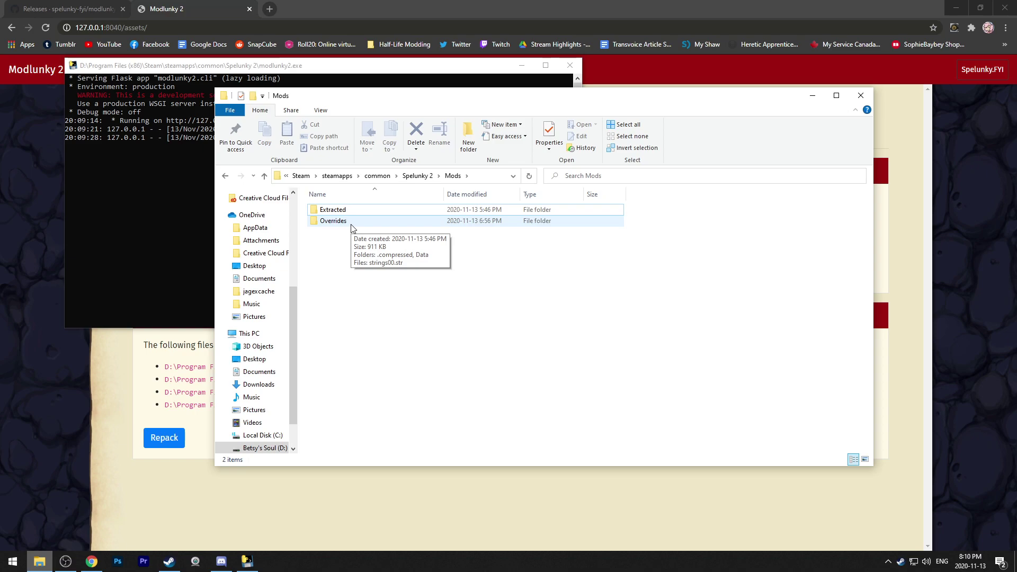
pyautogui.doubleClick(332, 211)
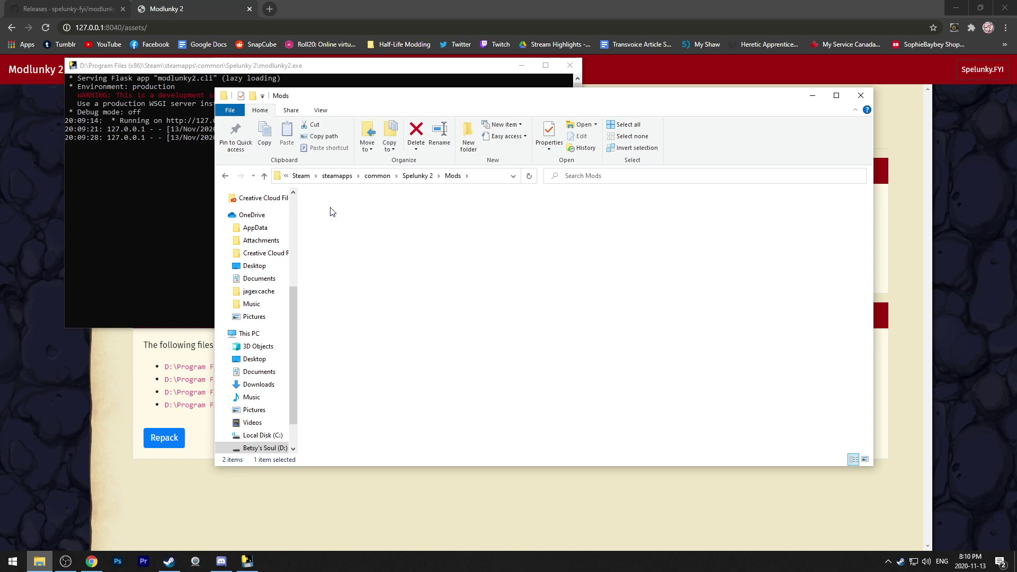
# Open the extracted strings00.str in WordPad, examine its intro poem and pause menu text, and close it.
pyautogui.click(342, 278)
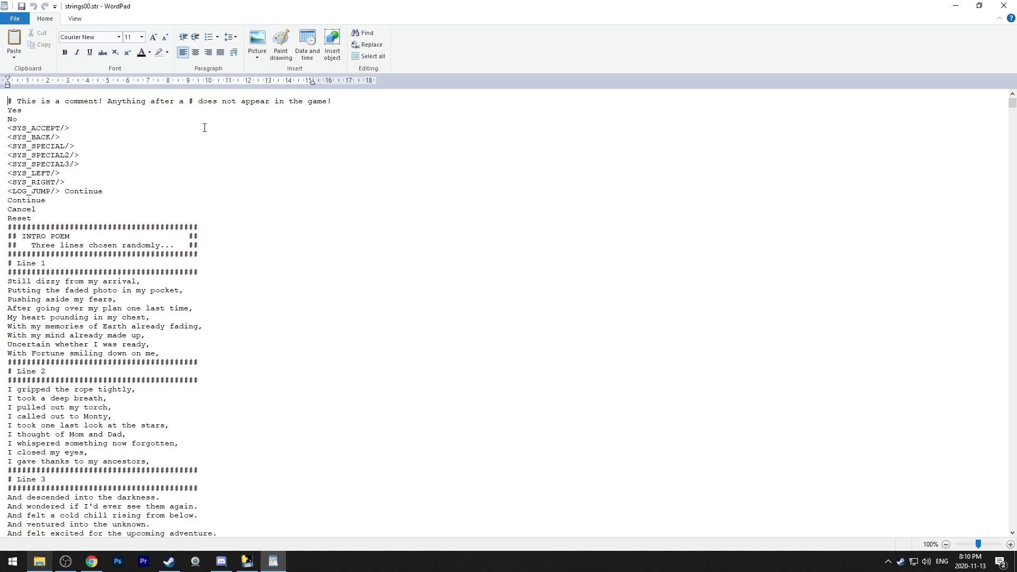
pyautogui.scroll(-6, 259, 260)
pyautogui.scroll(3, 67, 189)
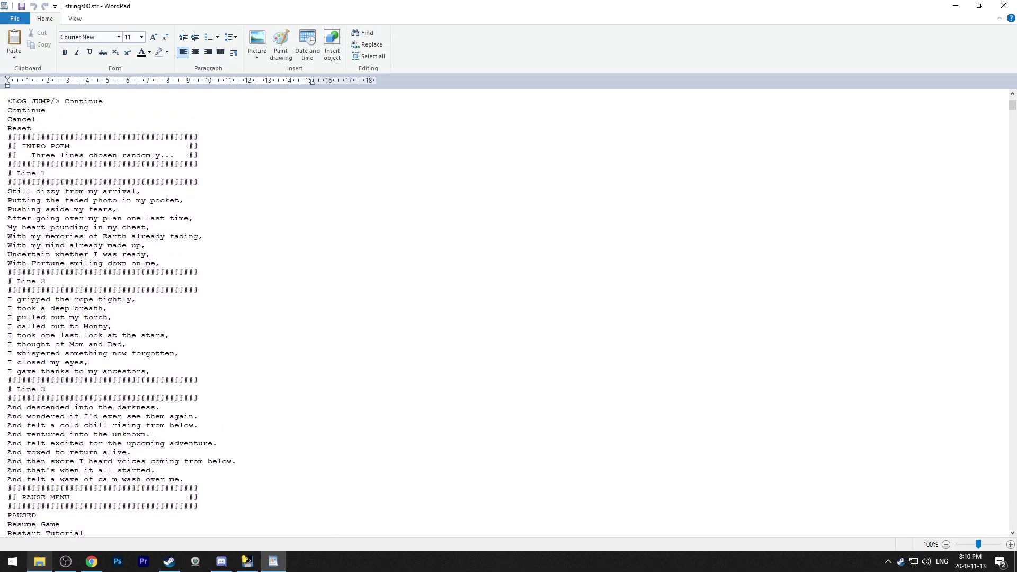
pyautogui.moveTo(30, 191); pyautogui.dragTo(185, 200)
pyautogui.click(185, 198)
pyautogui.moveTo(65, 190); pyautogui.dragTo(150, 228)
pyautogui.click(150, 228)
pyautogui.scroll(-11, 150, 227)
pyautogui.moveTo(7, 218); pyautogui.dragTo(120, 321)
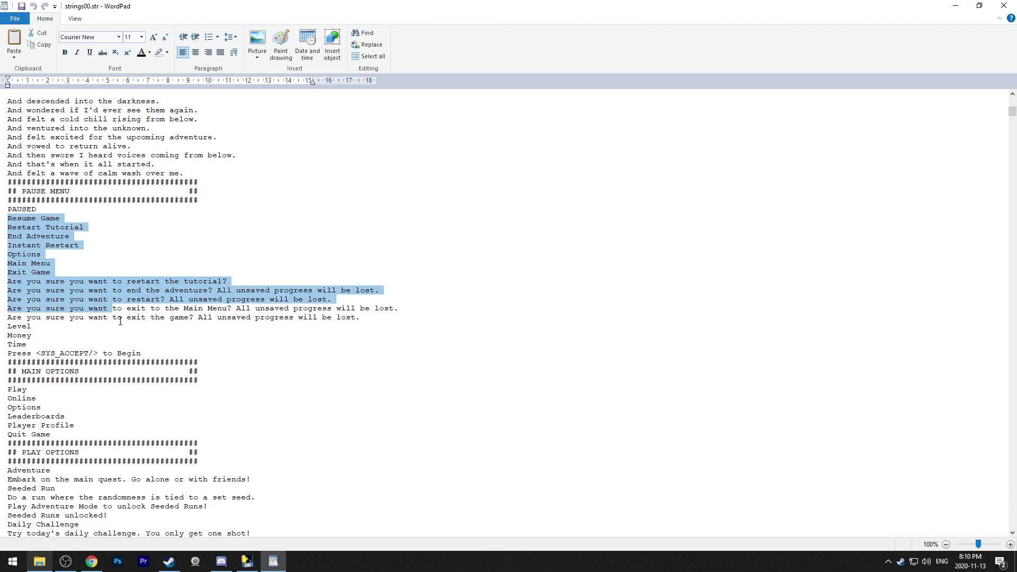
pyautogui.click(127, 334)
pyautogui.click(1004, 5)
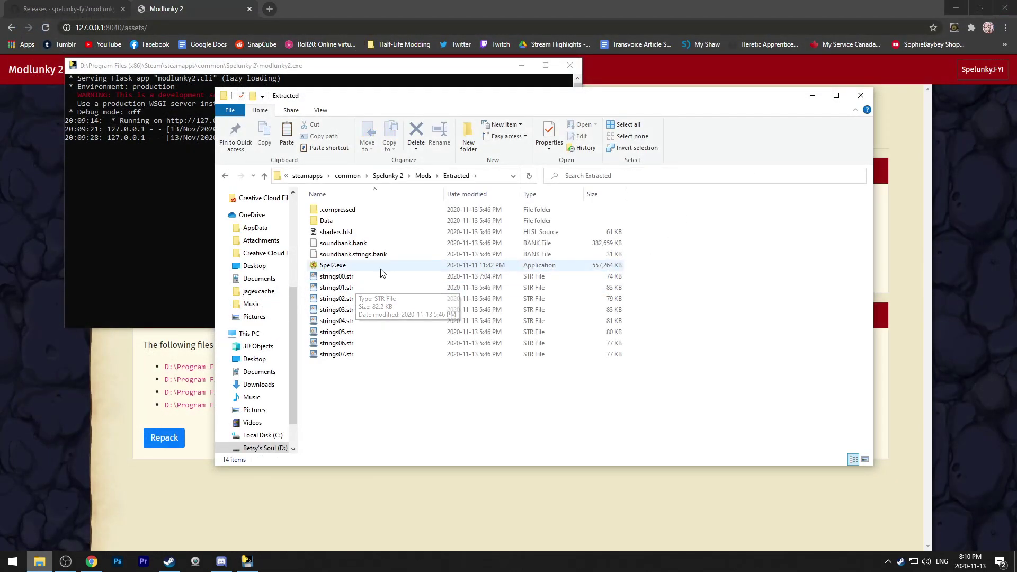
# Open the strings00.str copy in the Mods Overrides folder, look over its intro poem lines, and close it.
pyautogui.click(364, 276)
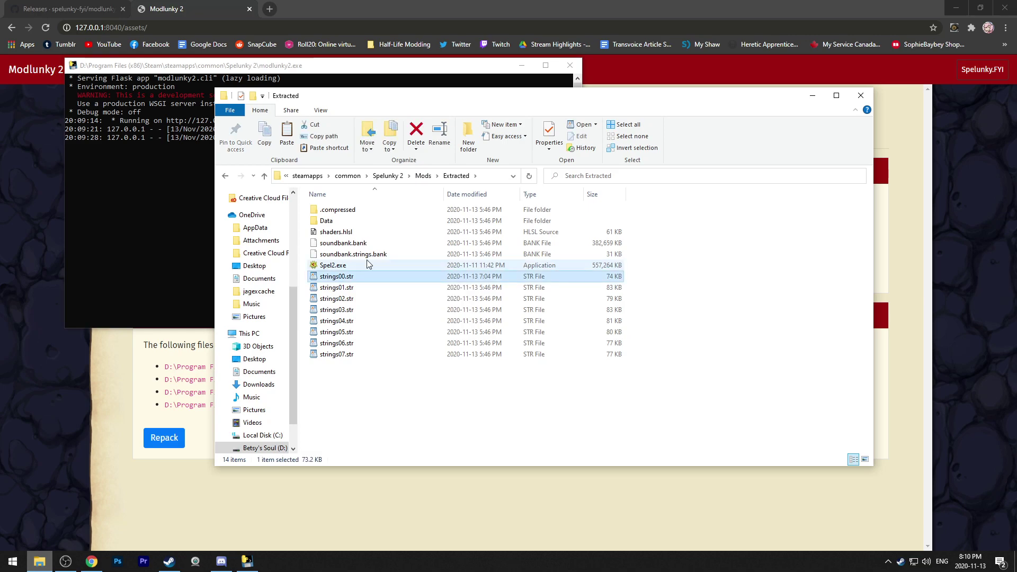
pyautogui.click(422, 175)
pyautogui.doubleClick(345, 222)
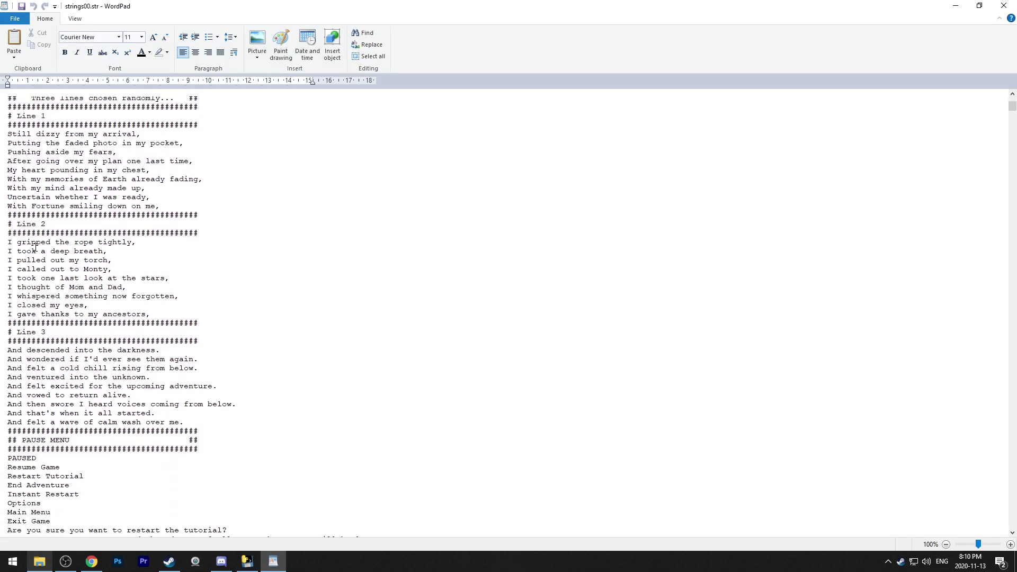
pyautogui.moveTo(203, 130); pyautogui.dragTo(239, 429)
pyautogui.click(366, 389)
pyautogui.click(1004, 6)
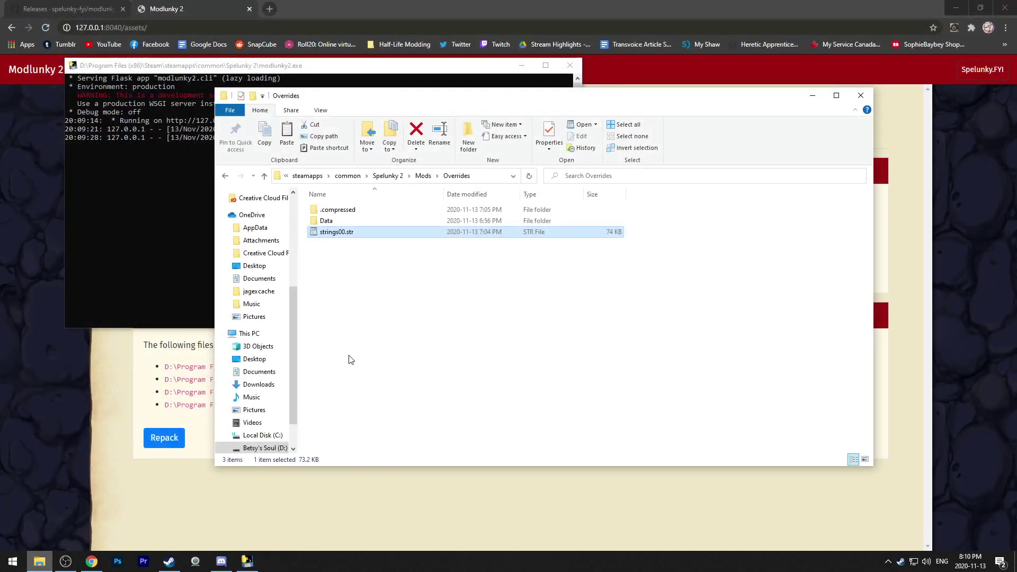
# Go to the Data\Textures folder inside Overrides and view the replacement image splash0.png.
pyautogui.doubleClick(341, 221)
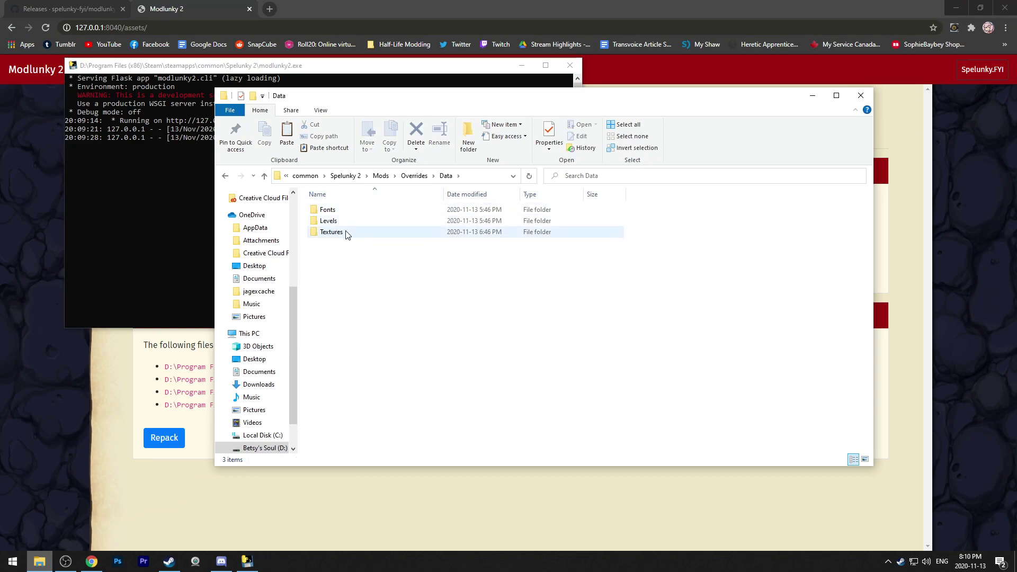
pyautogui.doubleClick(339, 232)
pyautogui.moveTo(590, 320); pyautogui.dragTo(398, 195)
pyautogui.click(404, 281)
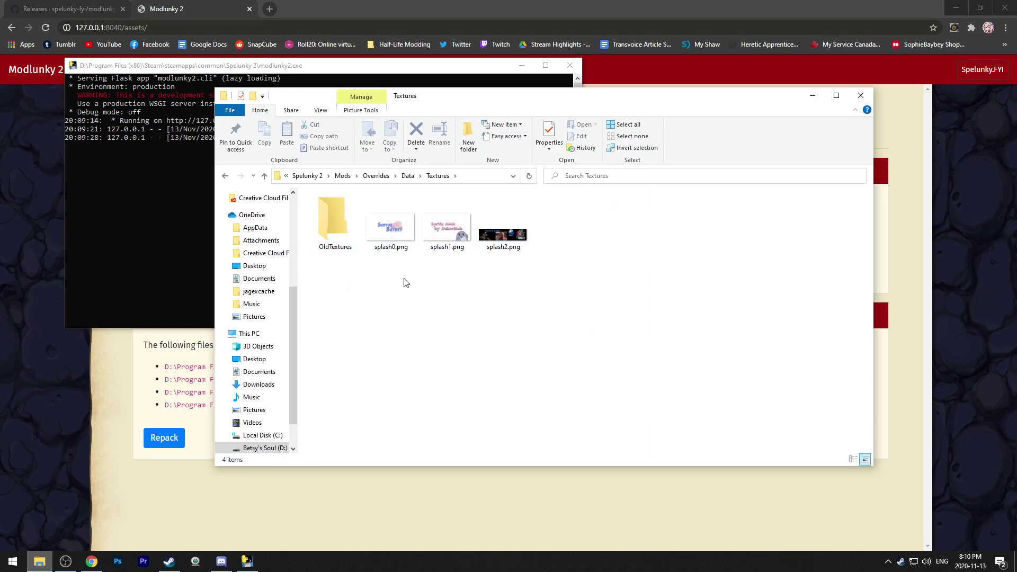
pyautogui.doubleClick(391, 227)
pyautogui.click(785, 41)
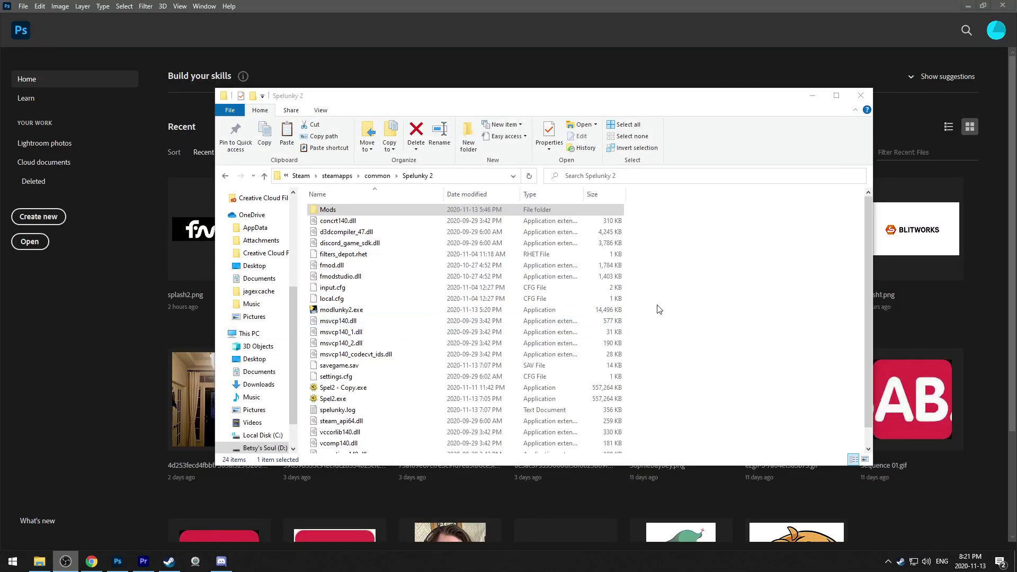
# Go to the Mods\Extracted\Data\Textures folder of Spelunky 2 and look through the extracted texture images.
pyautogui.click(659, 309)
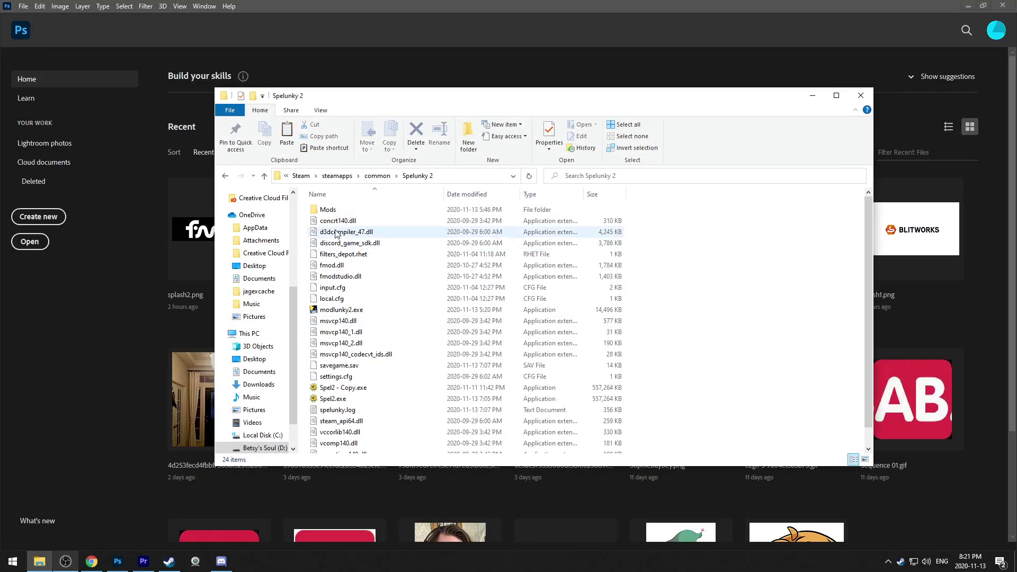
pyautogui.doubleClick(337, 211)
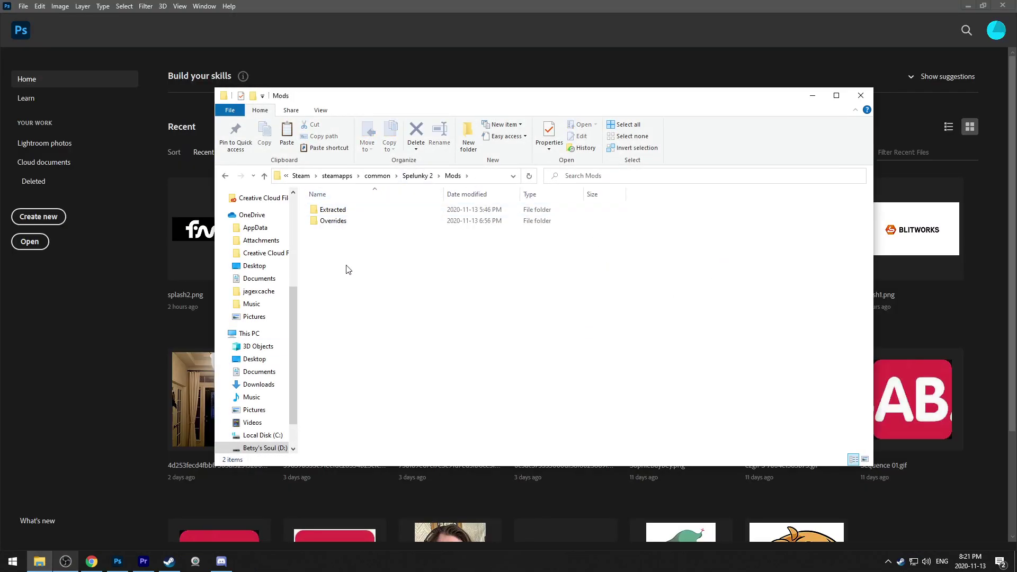
pyautogui.doubleClick(336, 212)
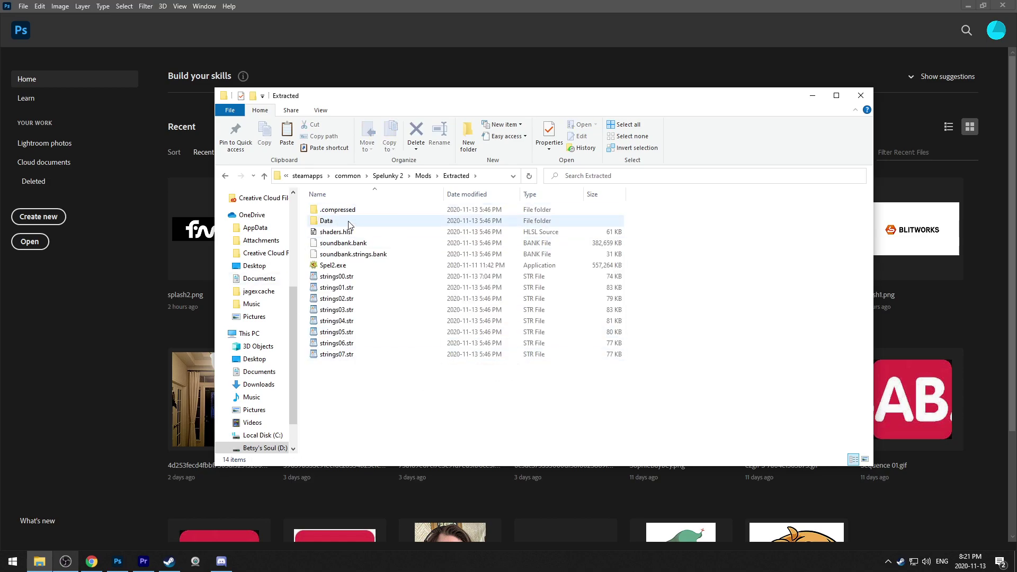
pyautogui.doubleClick(346, 216)
pyautogui.doubleClick(339, 241)
pyautogui.scroll(-5, 530, 318)
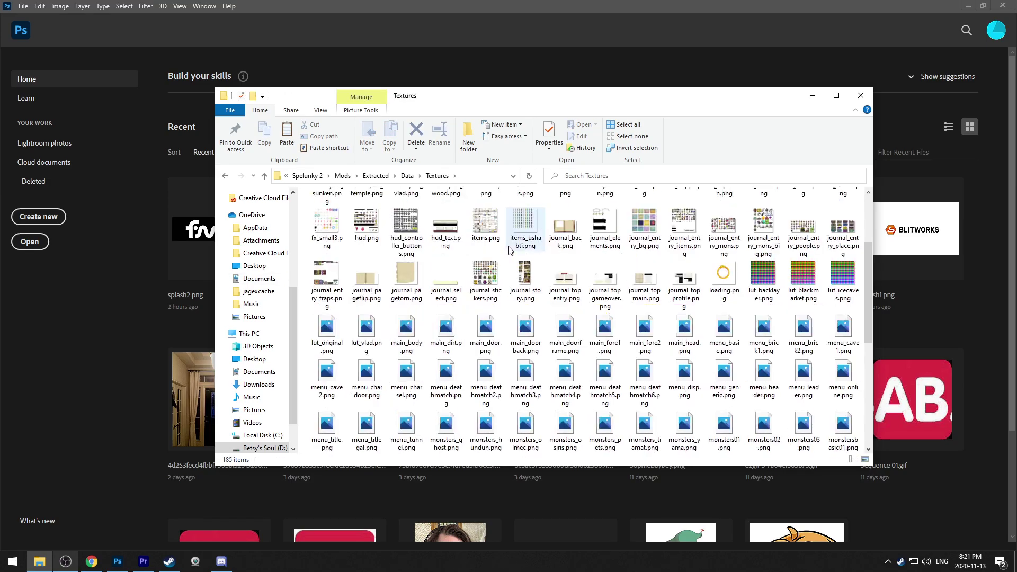
pyautogui.scroll(5, 530, 318)
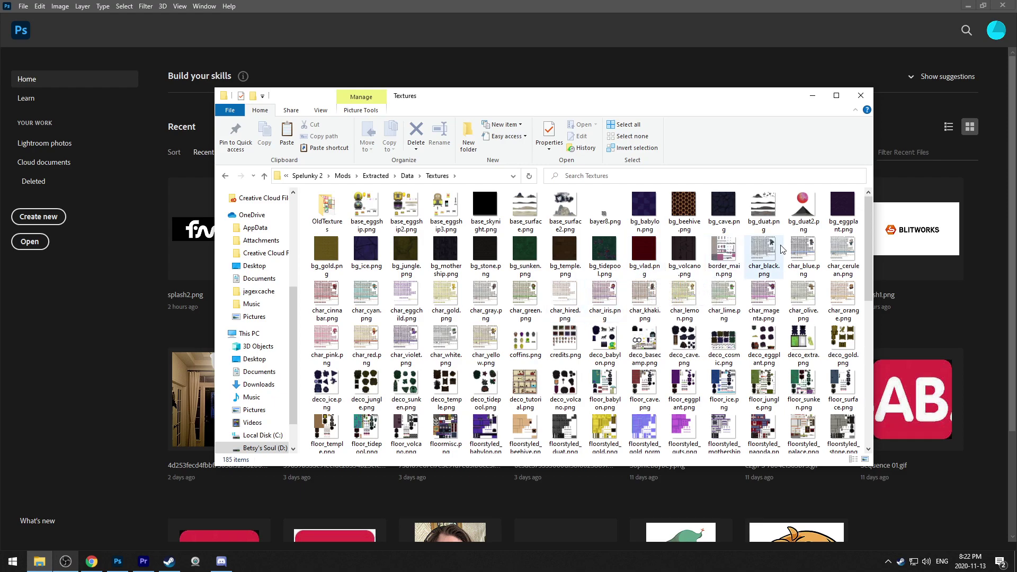
# Preview the char_black.png sprite sheet from the extracted textures and open it in Photoshop.
pyautogui.doubleClick(762, 254)
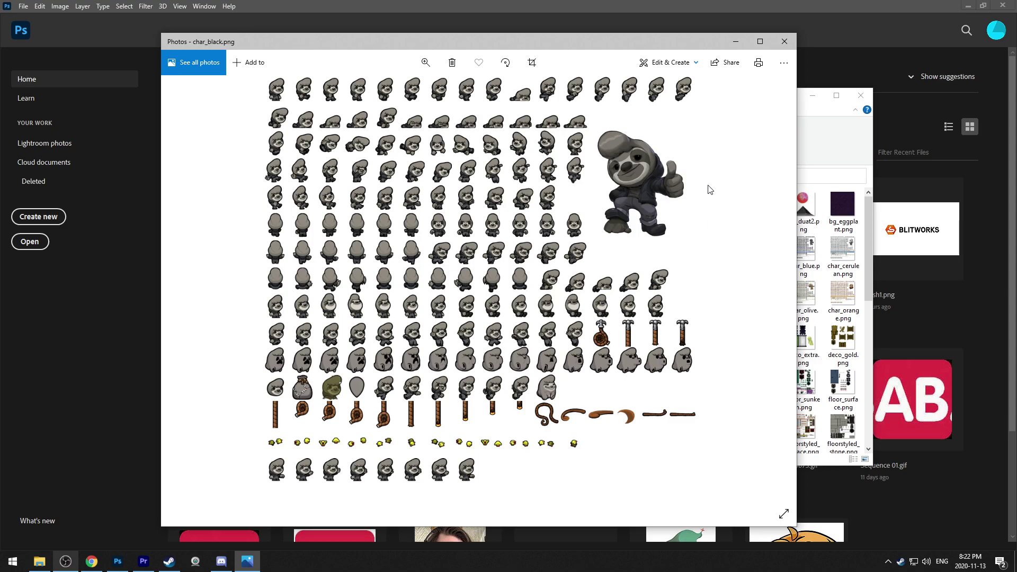
pyautogui.click(784, 42)
pyautogui.moveTo(764, 258); pyautogui.dragTo(131, 317)
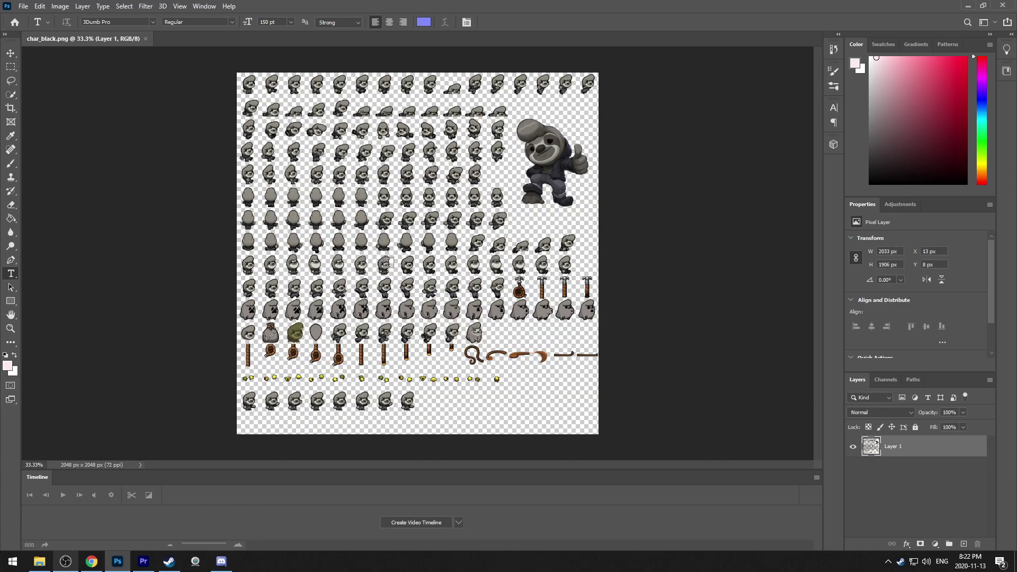
pyautogui.scroll(8, 386, 263)
pyautogui.scroll(-8, 318, 196)
pyautogui.scroll(3, 264, 135)
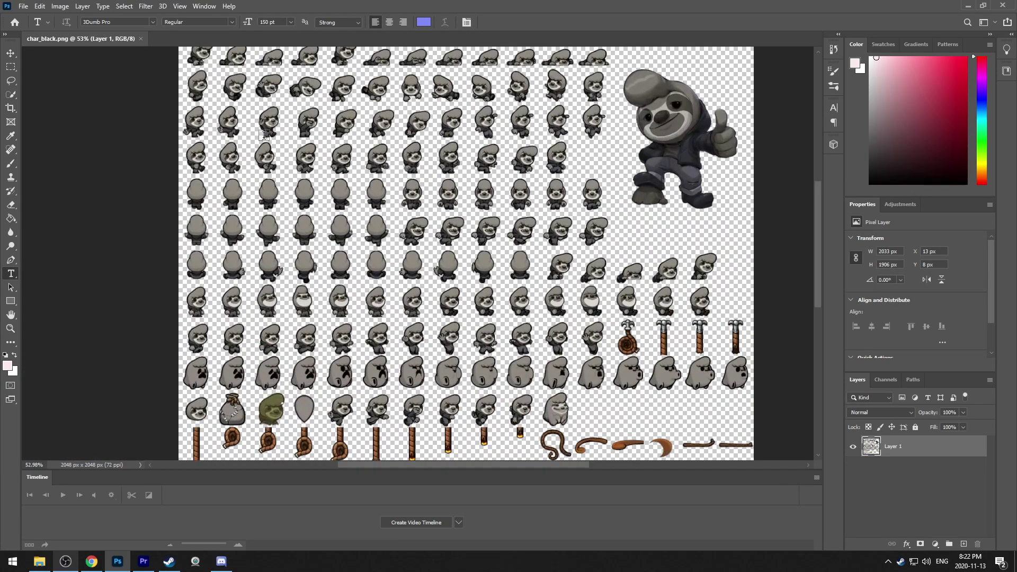
pyautogui.scroll(3, 118, 90)
pyautogui.scroll(2, 274, 157)
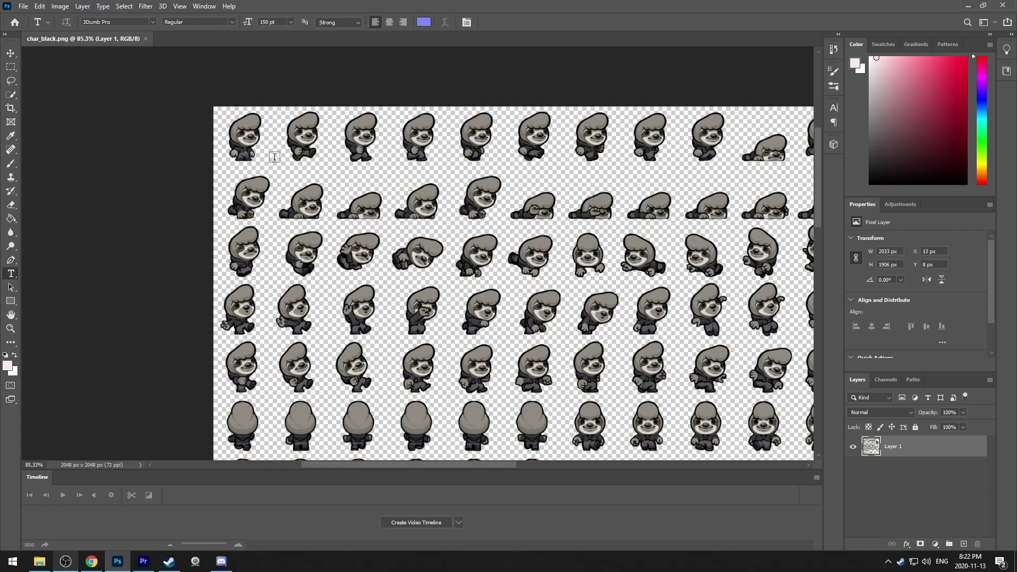
# Paint pale brush strokes over the faces of the first two sloth sprites in the sheet's top row.
pyautogui.scroll(2, 360, 134)
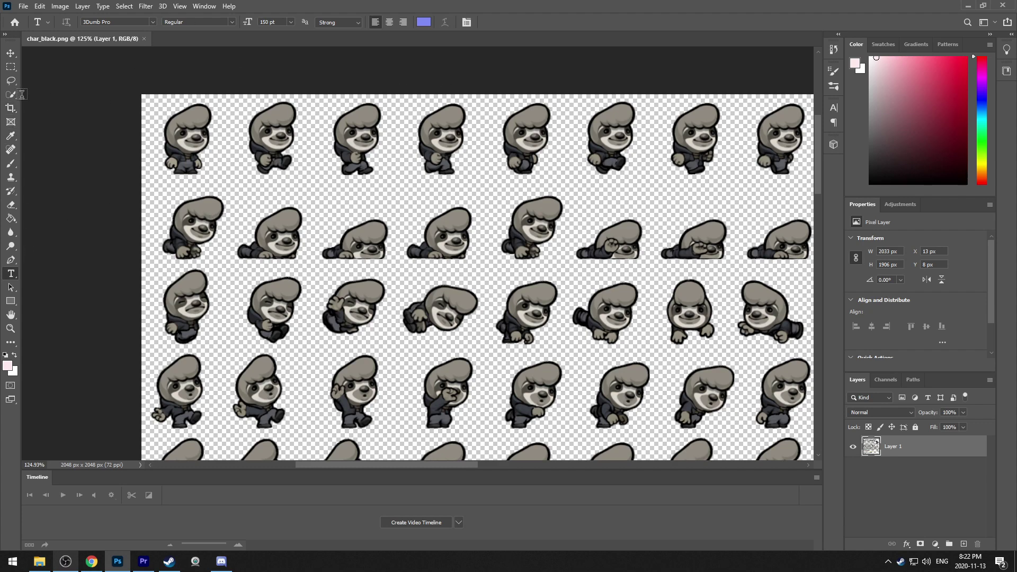
pyautogui.press('b')
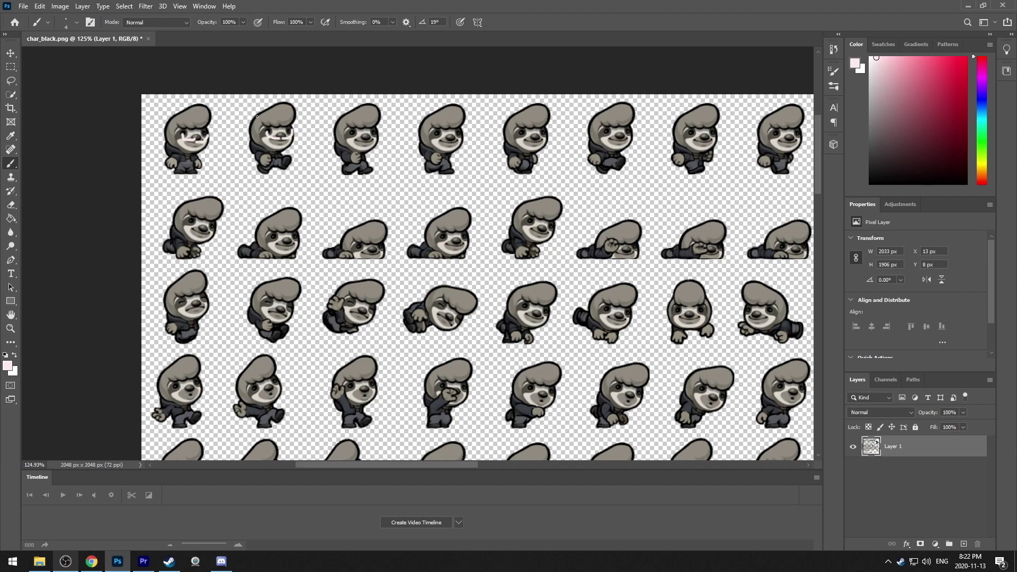
pyautogui.scroll(-5, 290, 153)
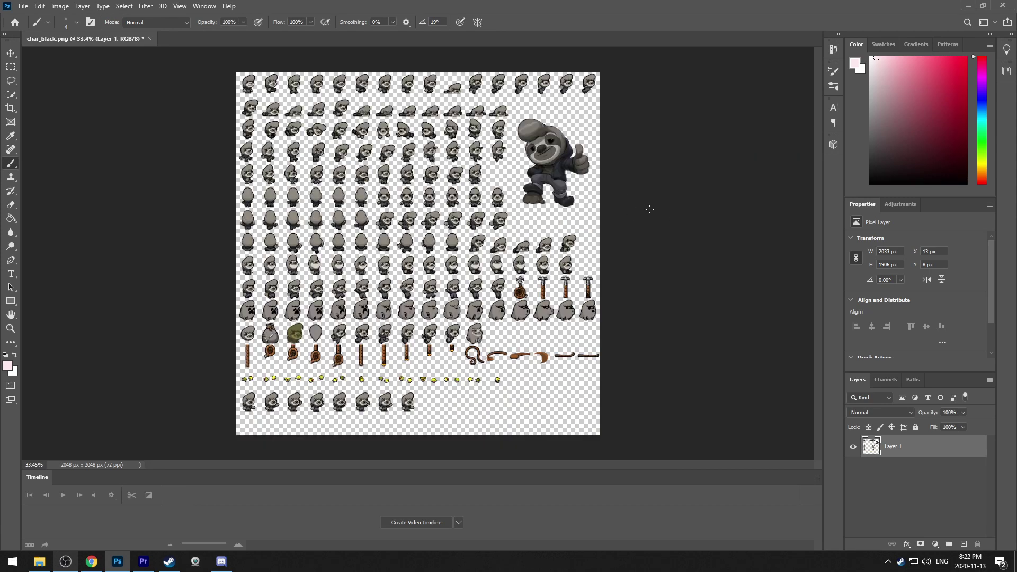
# Quit Photoshop and save the changes to char_black.png.
pyautogui.click(23, 6)
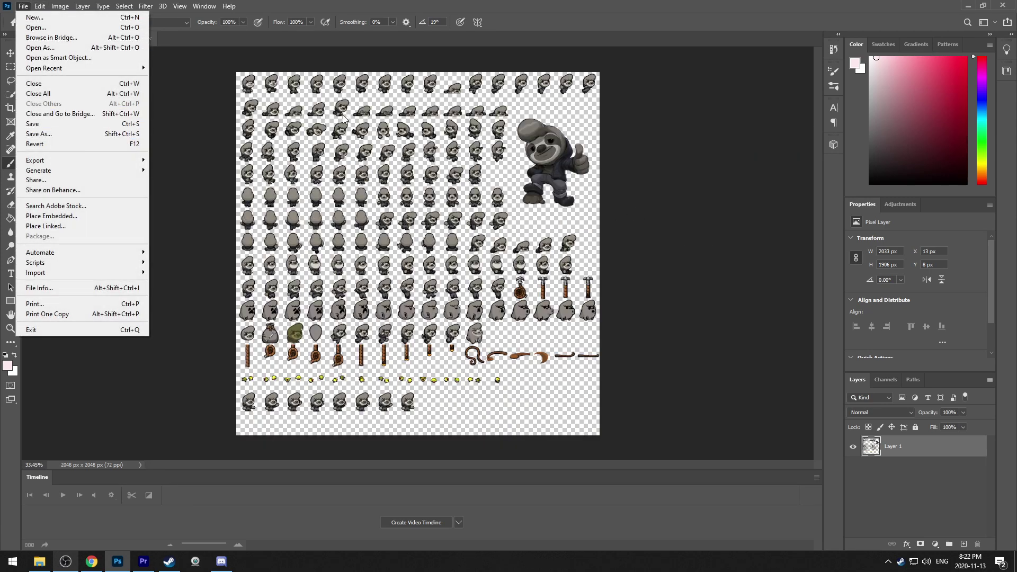
pyautogui.click(246, 90)
pyautogui.click(1014, 5)
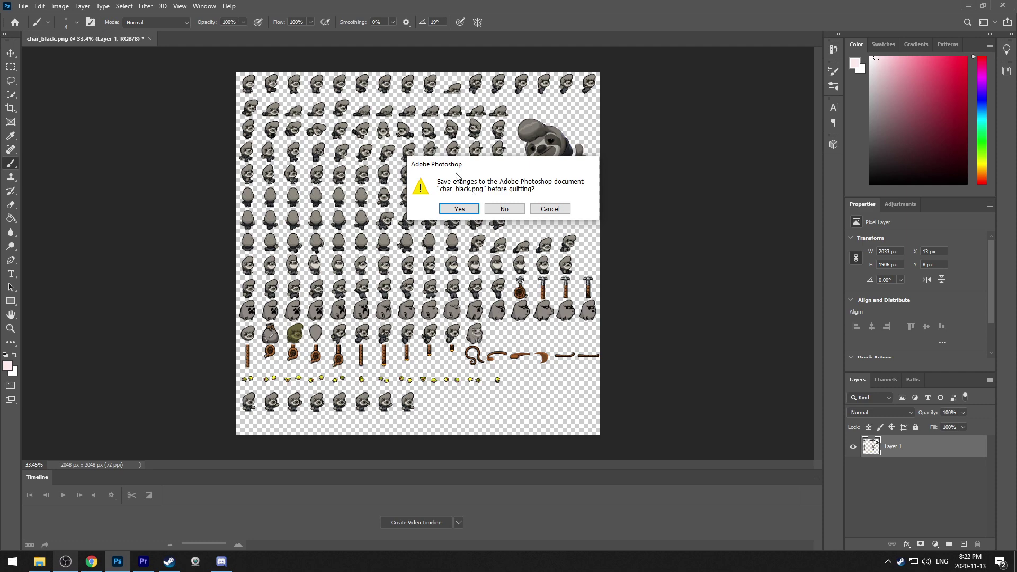
pyautogui.click(458, 209)
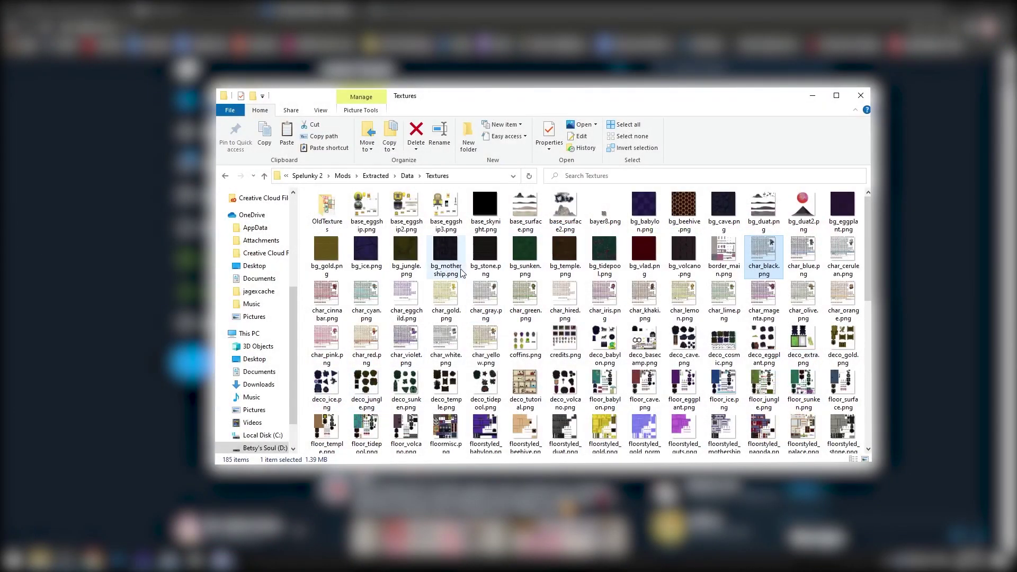
# Go back to the Mods folder and open Overrides\Data\Textures to view the replacement textures.
pyautogui.click(376, 176)
pyautogui.click(424, 176)
pyautogui.doubleClick(340, 221)
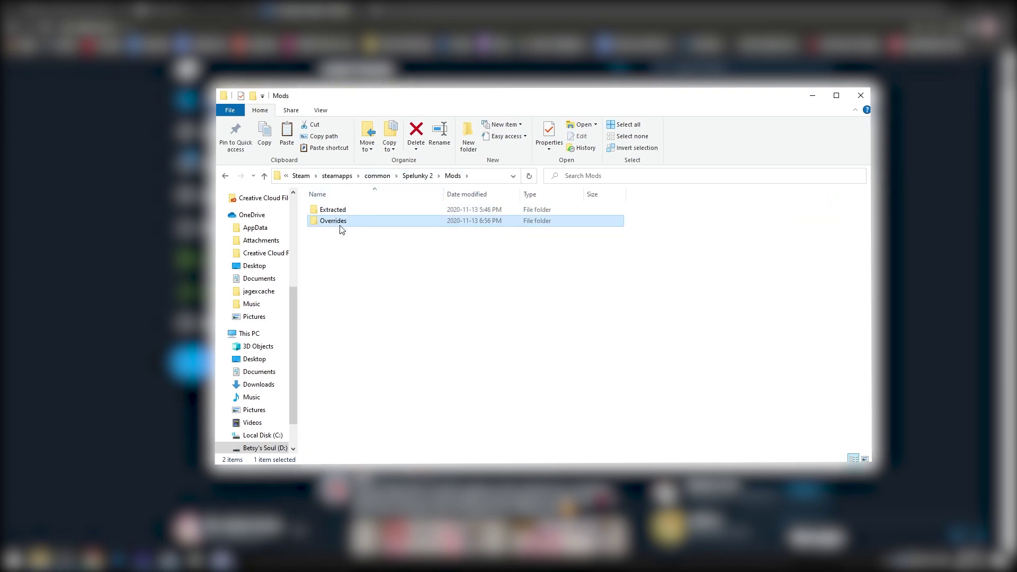
pyautogui.doubleClick(339, 221)
pyautogui.doubleClick(337, 232)
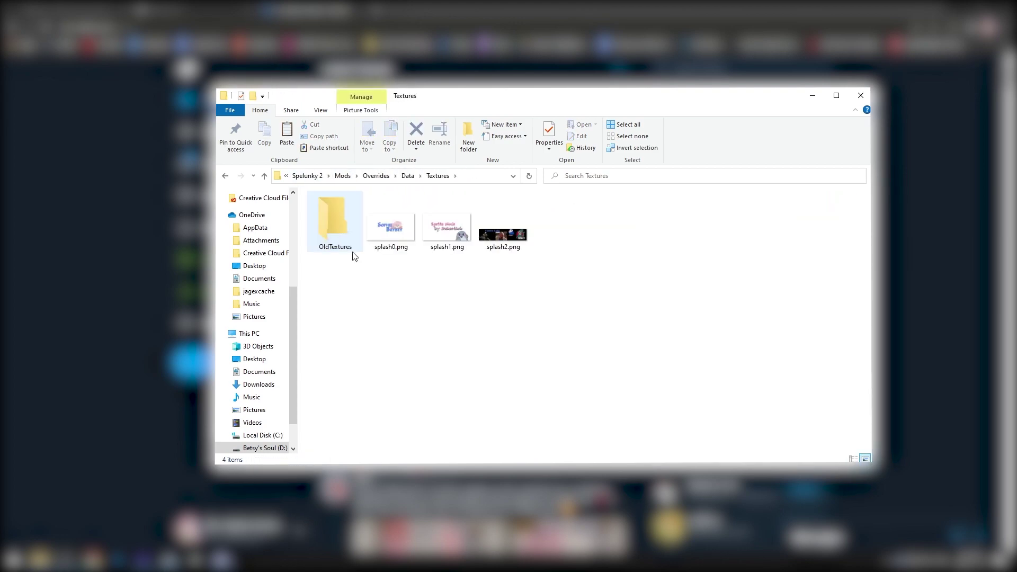
pyautogui.moveTo(701, 415); pyautogui.dragTo(584, 393)
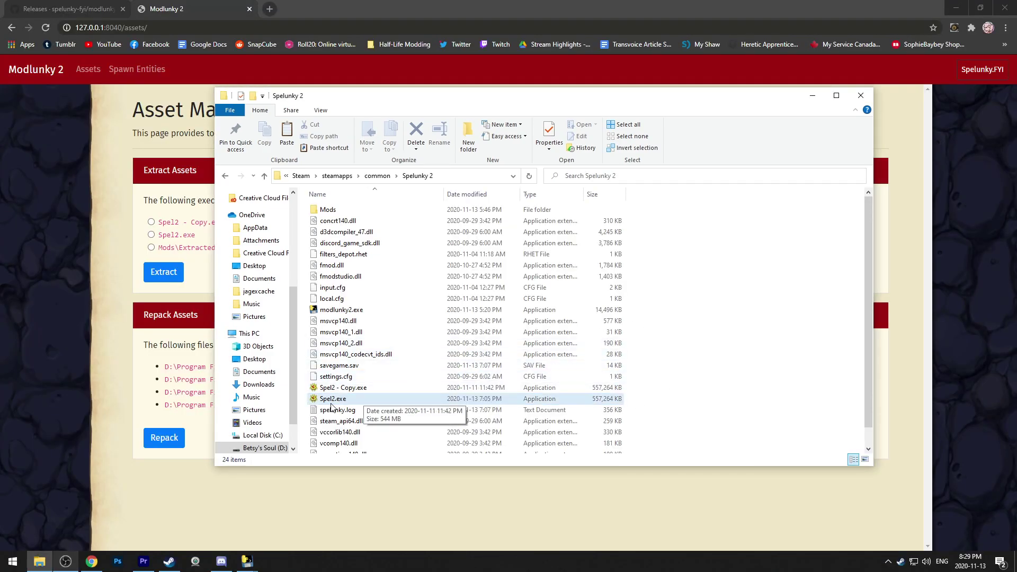
# Point out the game executable Spel2.exe and its backup Spel2 - Copy.exe in the Spelunky 2 folder.
pyautogui.click(365, 398)
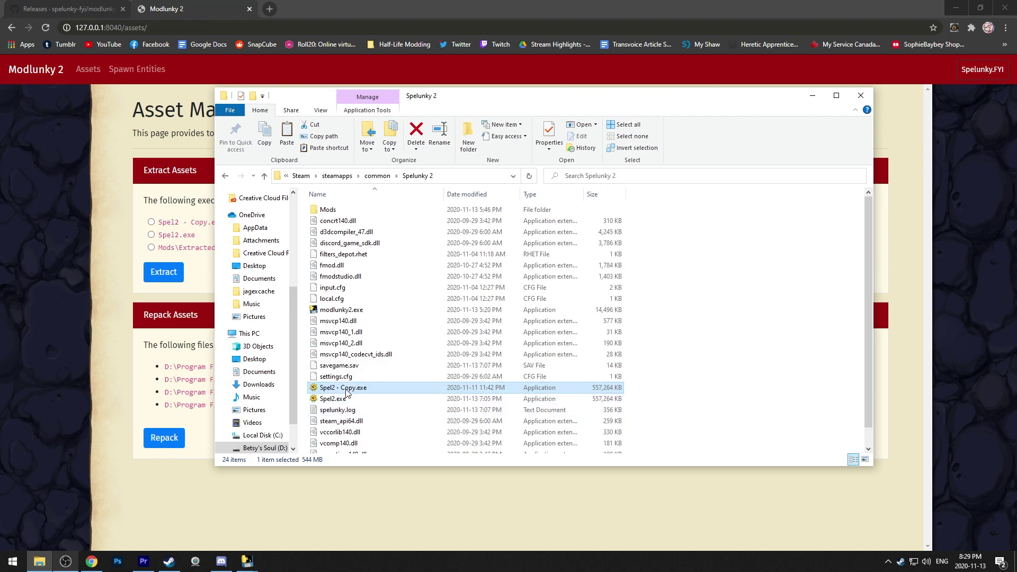
pyautogui.click(733, 397)
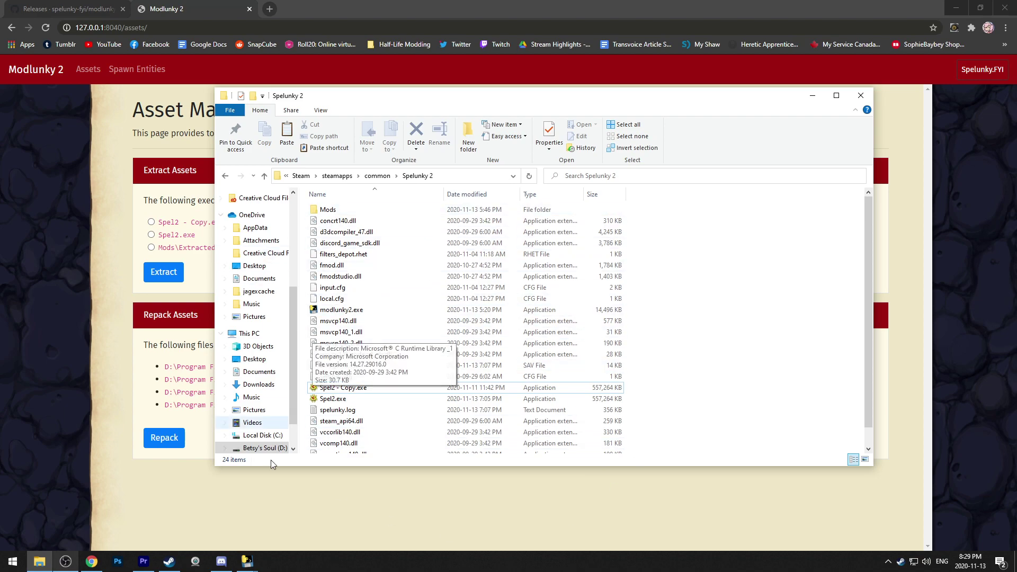
pyautogui.click(362, 389)
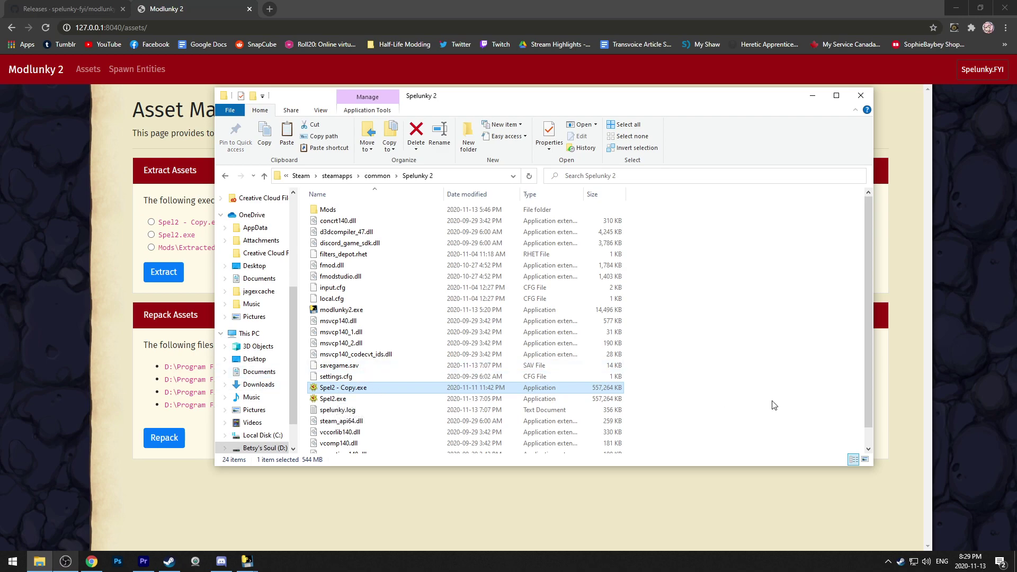
pyautogui.click(757, 405)
# Check the running modlunky2.exe console window and return to the Modlunky 2 asset page in the browser.
pyautogui.click(418, 531)
pyautogui.click(246, 561)
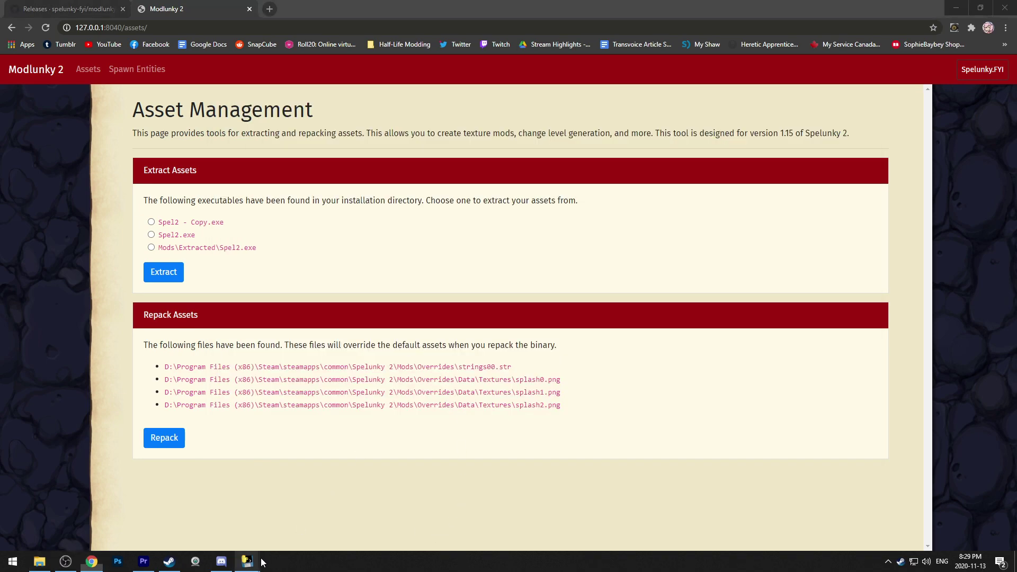
pyautogui.click(207, 521)
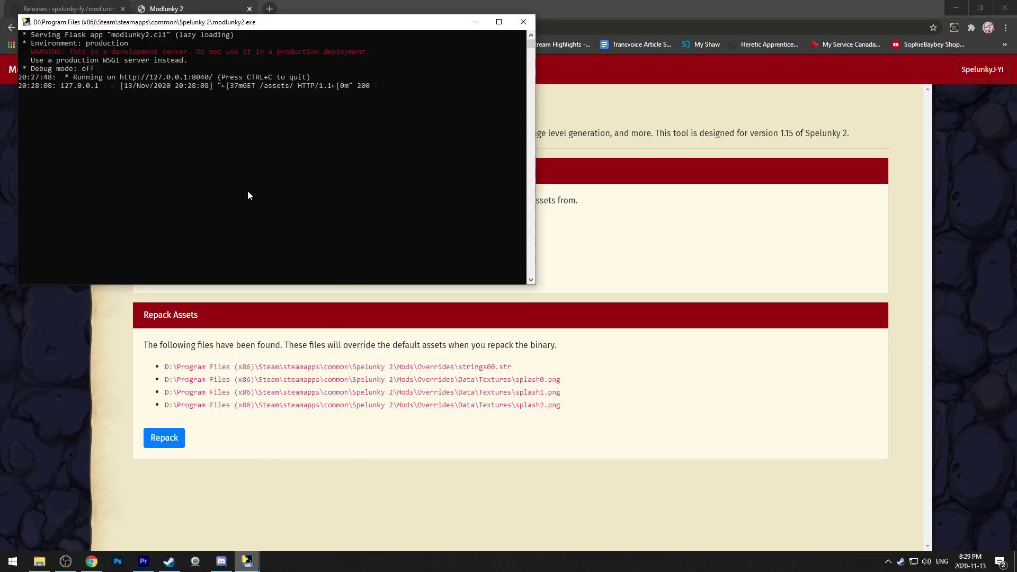
pyautogui.click(385, 527)
# Reload the 127.0.0.1:8040/assets/ page and highlight the override files listed for repacking.
pyautogui.click(195, 27)
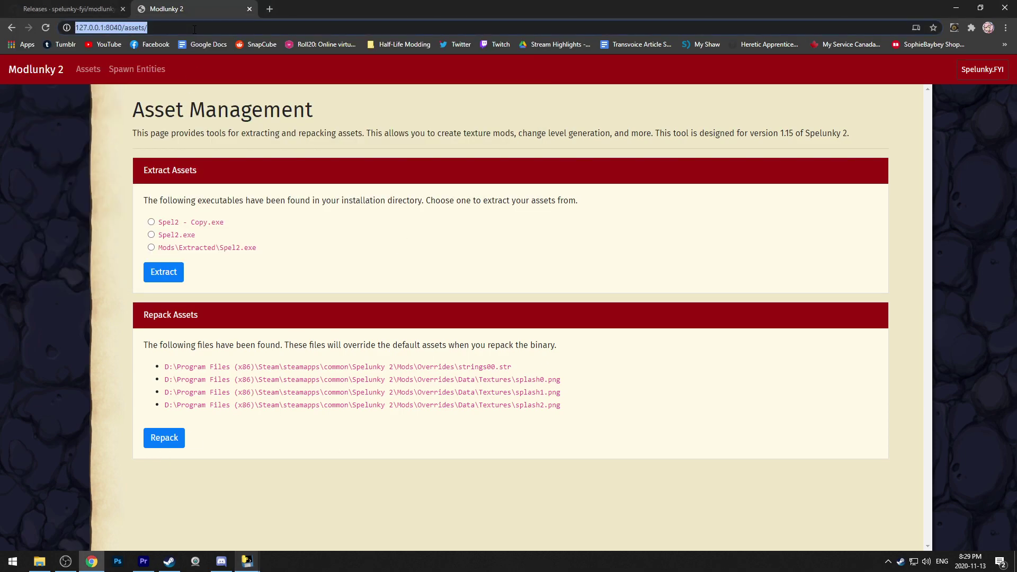
pyautogui.press('Return')
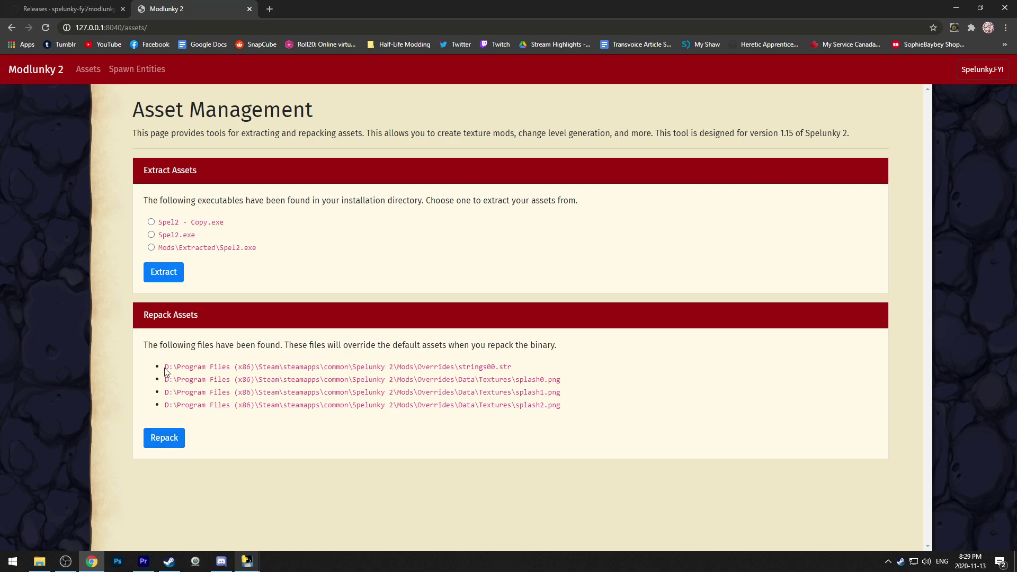
pyautogui.moveTo(165, 371); pyautogui.dragTo(579, 411)
pyautogui.click(581, 411)
# View the modlunky2.exe server log again after the page reload, then go back to the asset page.
pyautogui.moveTo(246, 562)
pyautogui.click(188, 511)
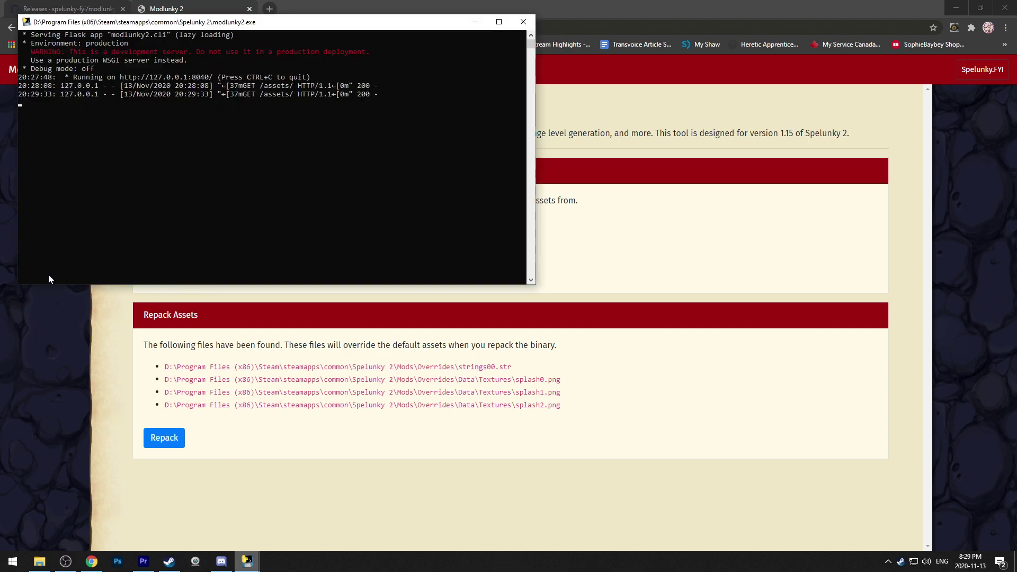
pyautogui.click(220, 310)
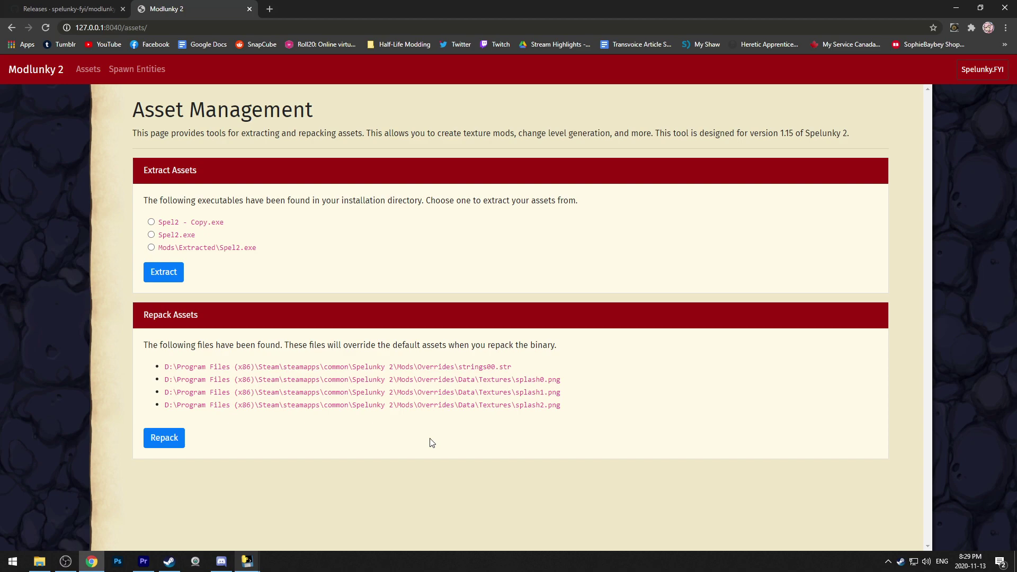
# Switch to File Explorer, look at the contents of Mods\Overrides, and return to the Spelunky 2 folder.
pyautogui.hotkey('alt', 'Tab')
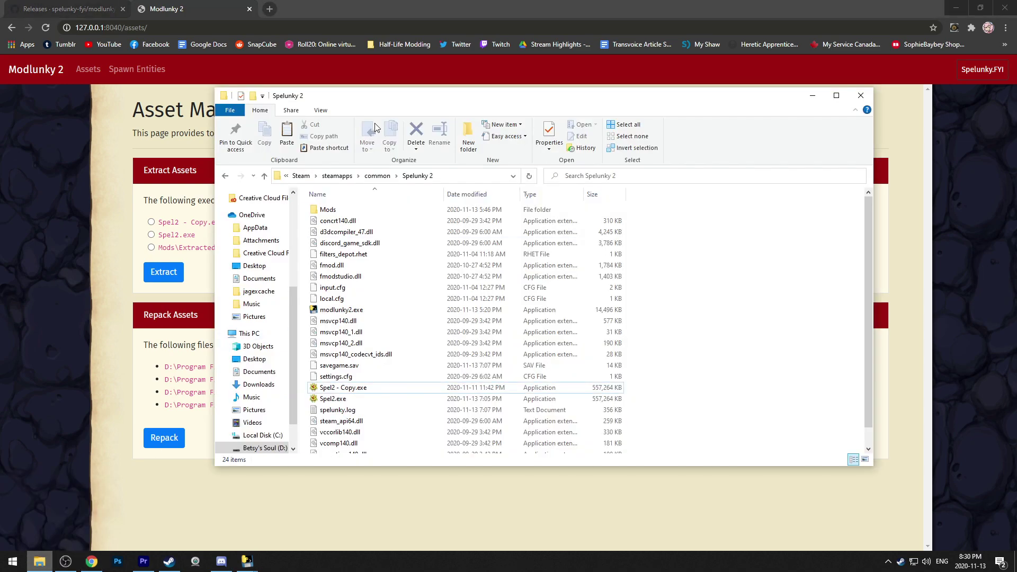
pyautogui.doubleClick(323, 209)
pyautogui.click(347, 221)
pyautogui.doubleClick(346, 224)
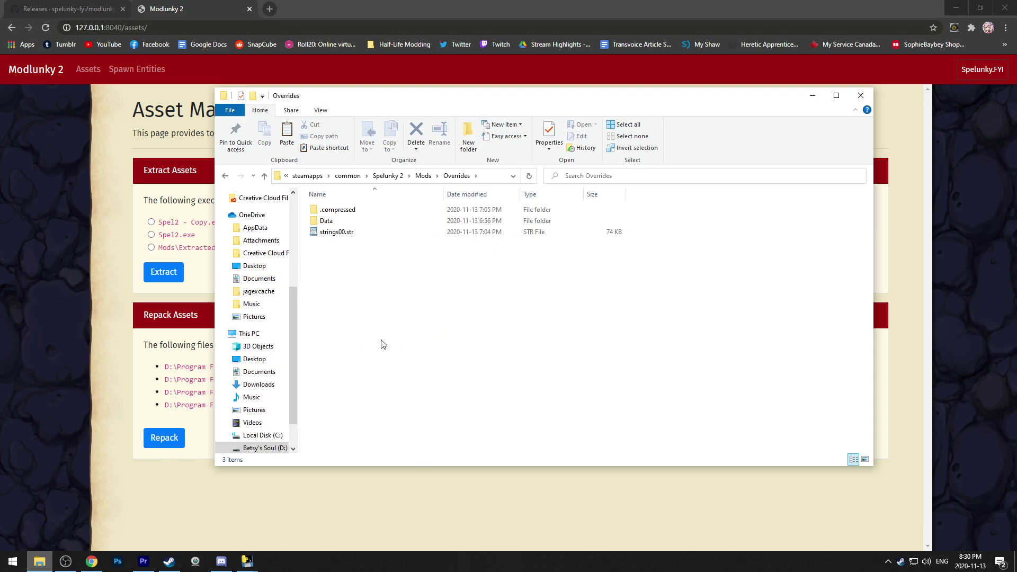
pyautogui.hotkey('alt', 'Left')
pyautogui.hotkey('alt', 'Left')
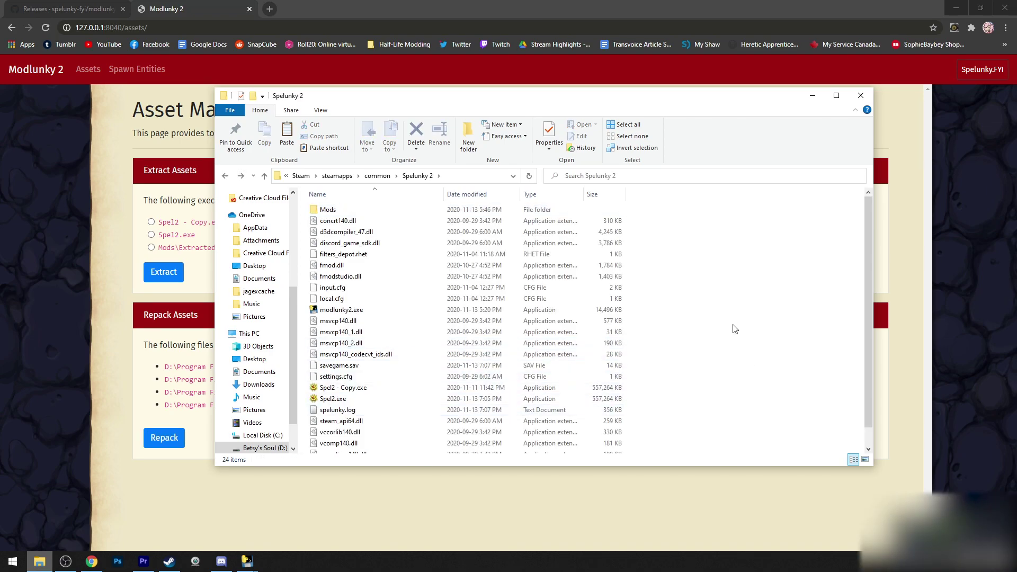